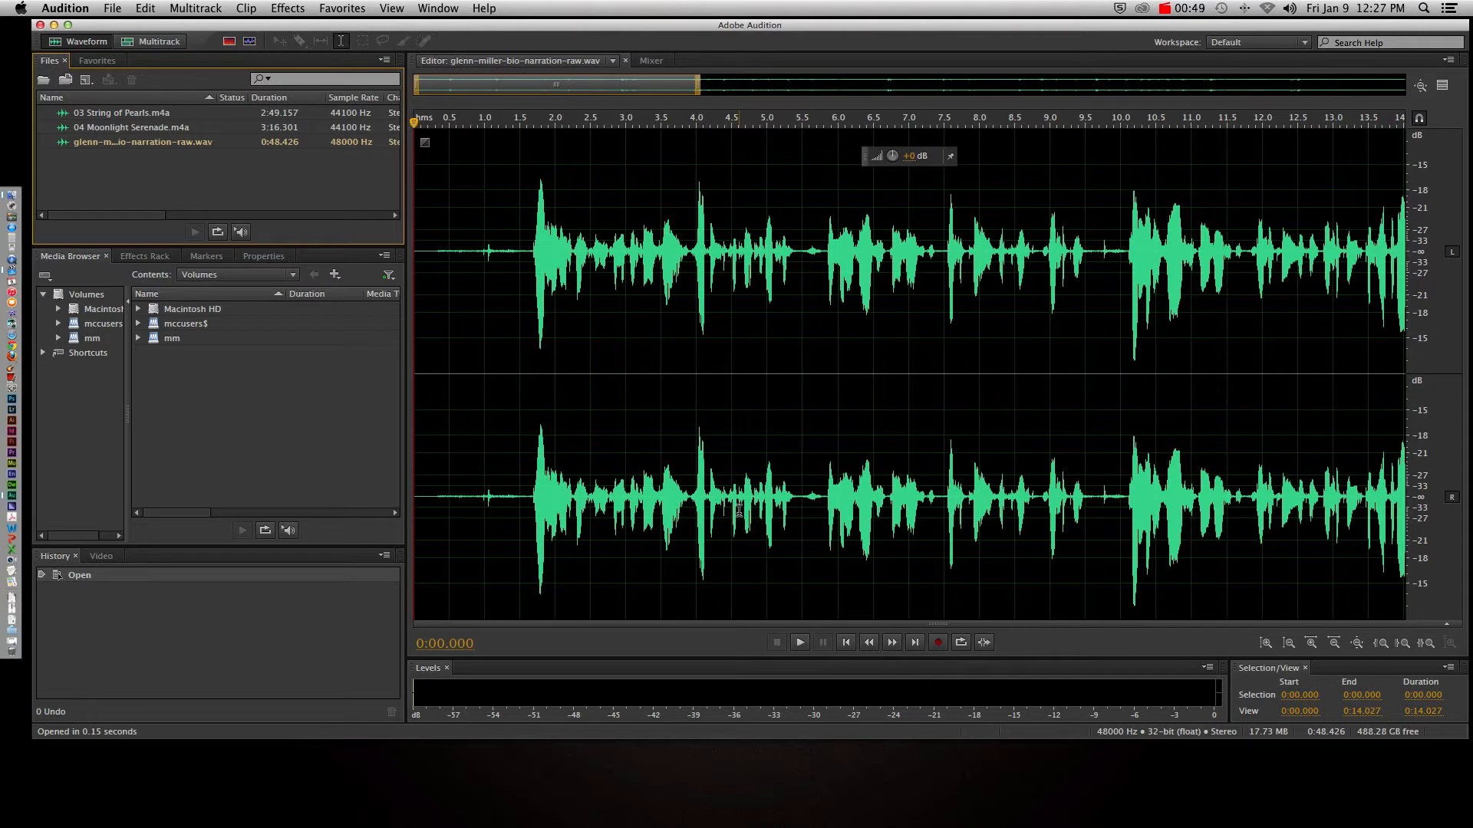
# - Listen to the narration's opening and audition the noise before the first word, from about 0.5 to 1.3 seconds
pyautogui.press('space')
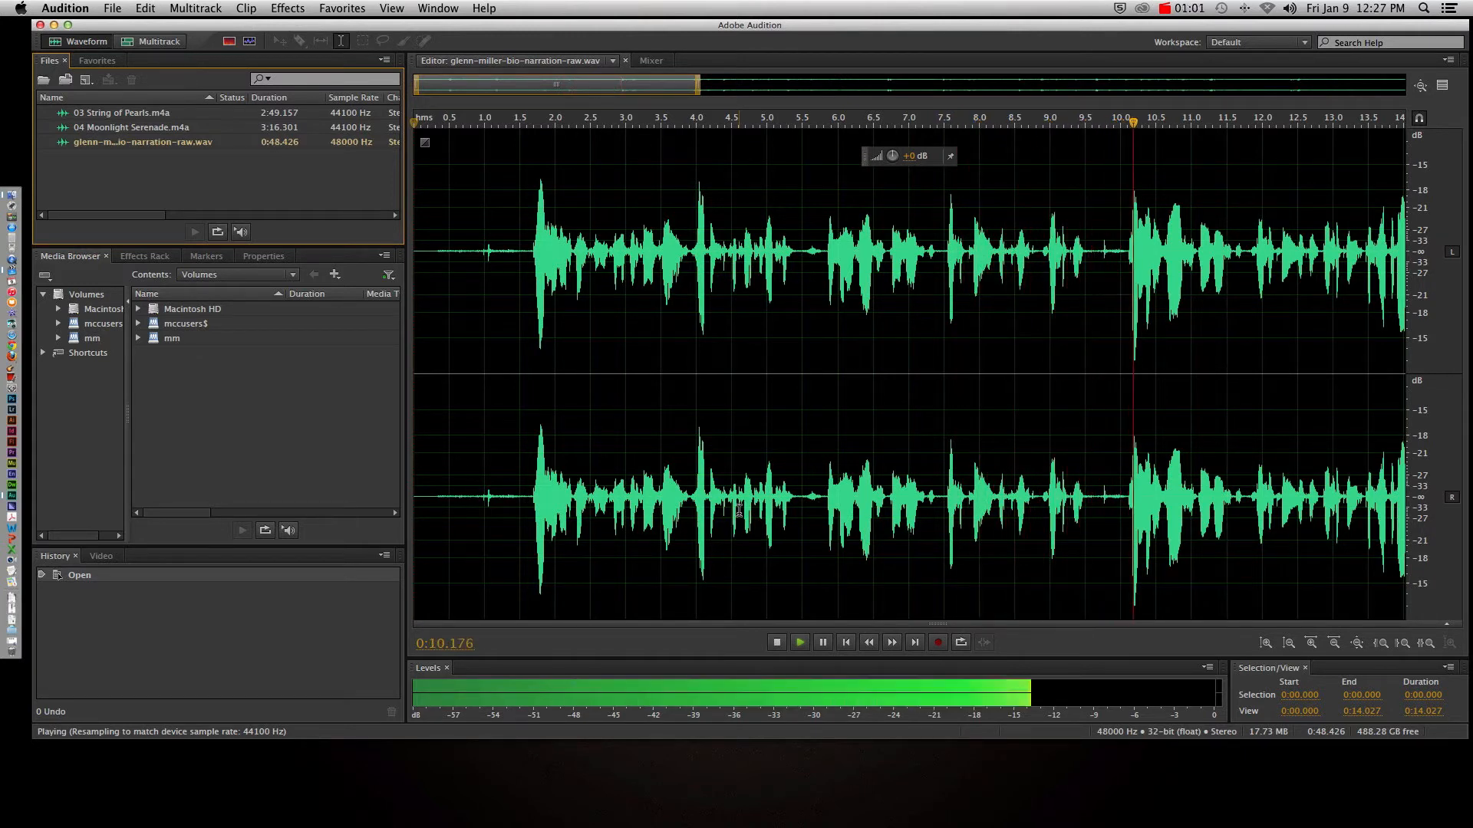
pyautogui.press('space')
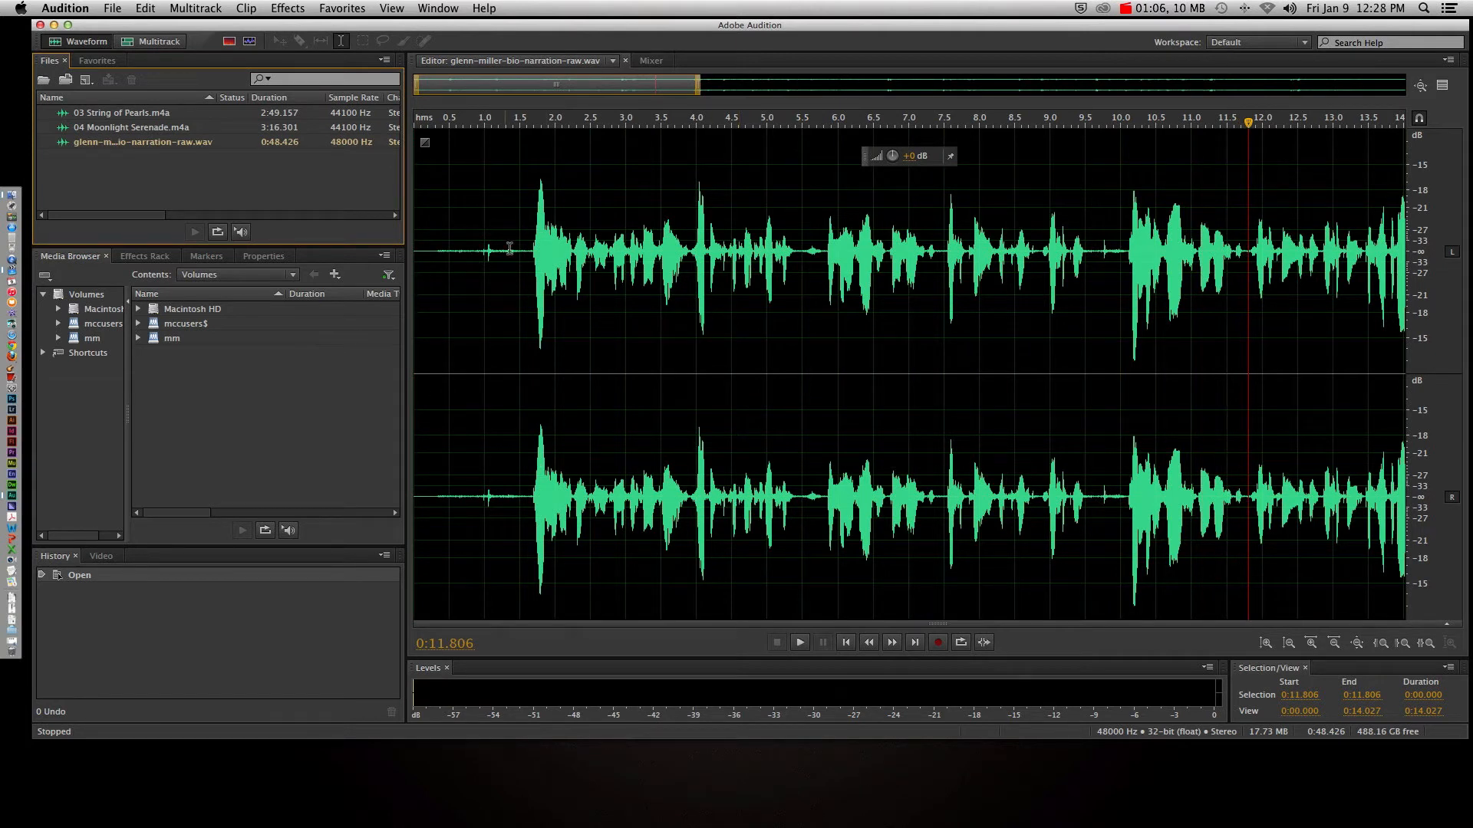
pyautogui.moveTo(521, 246); pyautogui.dragTo(392, 251)
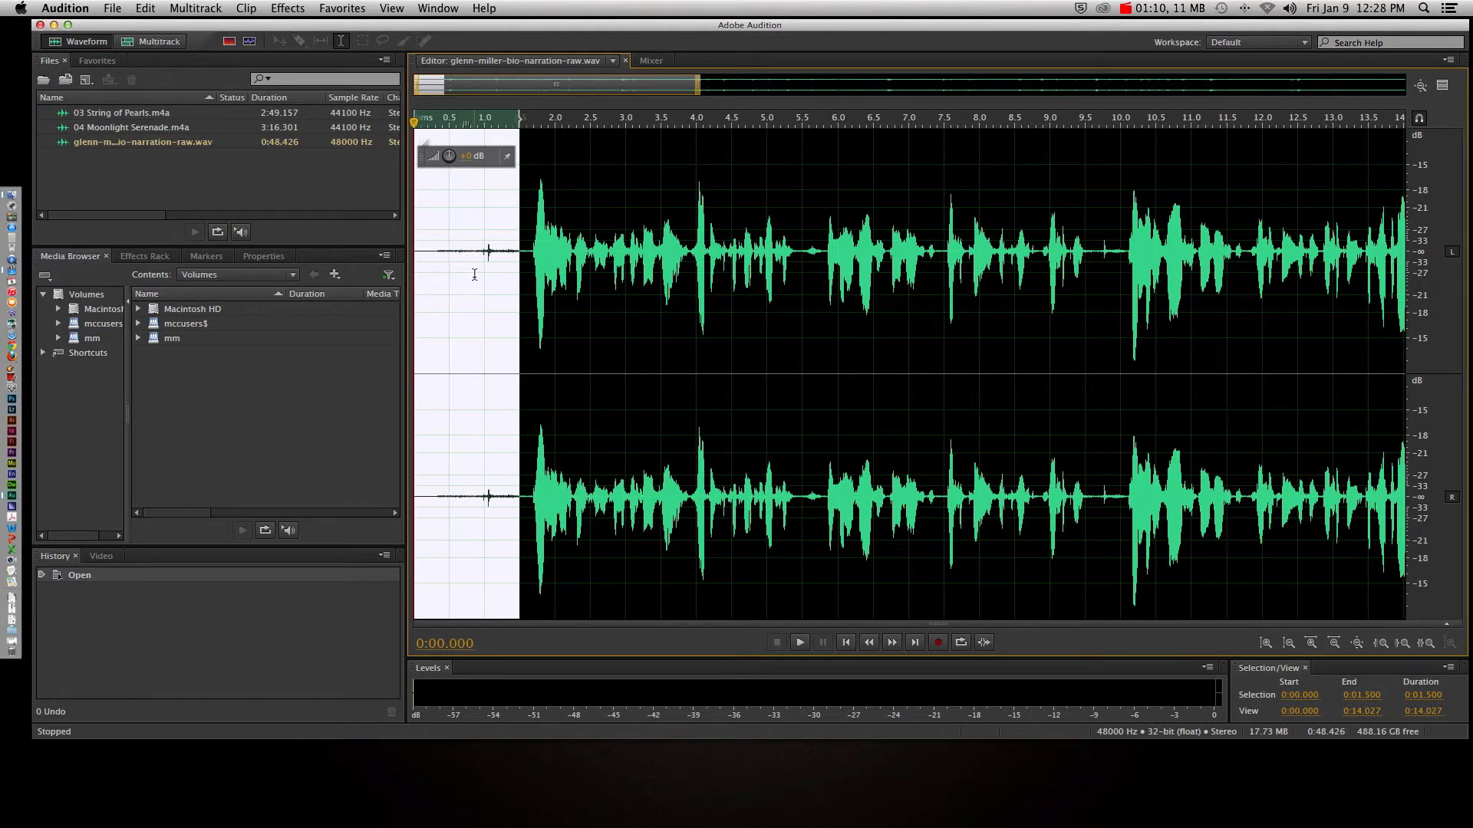
pyautogui.click(501, 282)
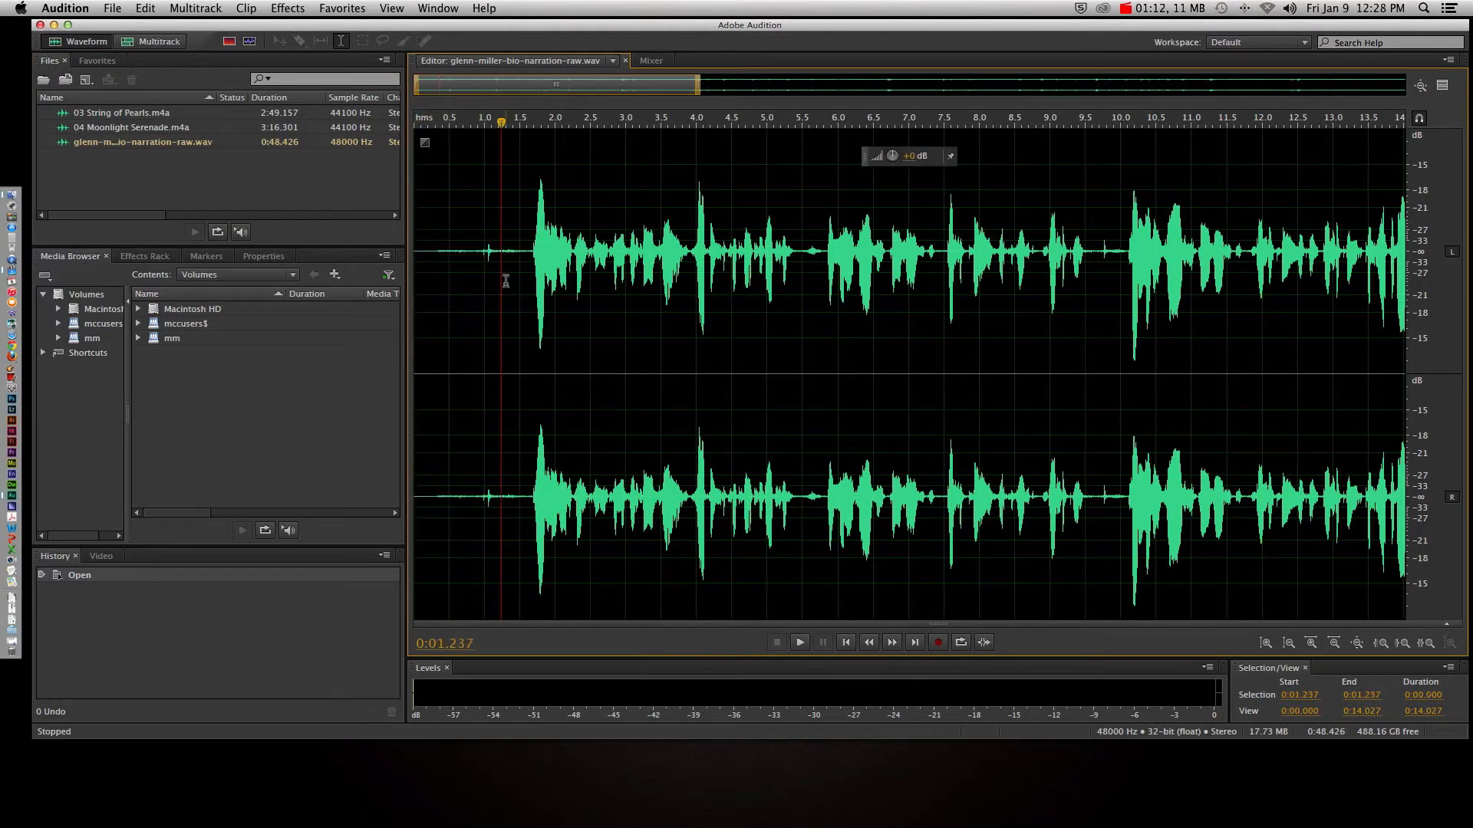
pyautogui.moveTo(495, 278); pyautogui.dragTo(382, 280)
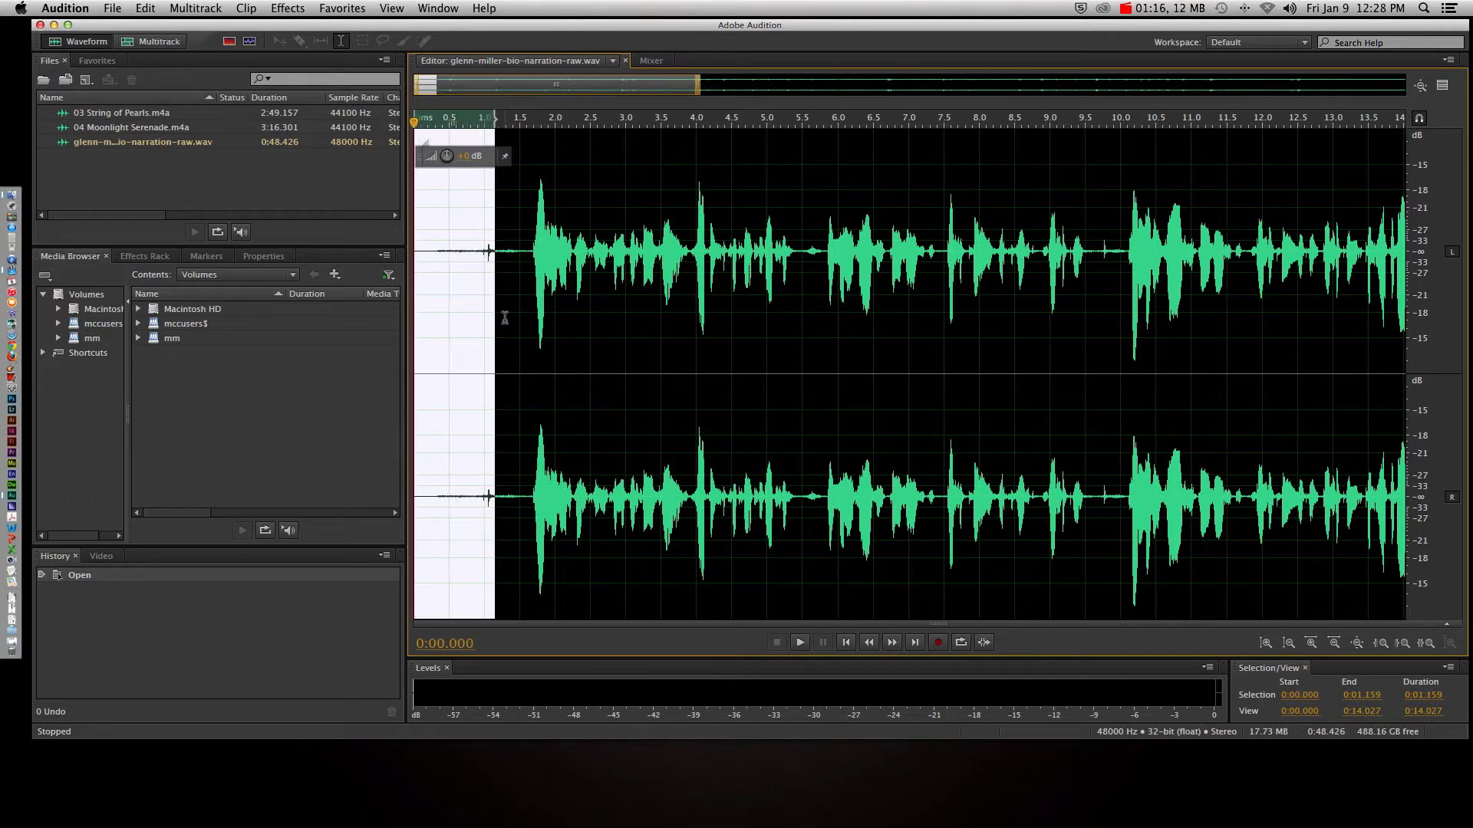
pyautogui.moveTo(506, 319); pyautogui.dragTo(450, 319)
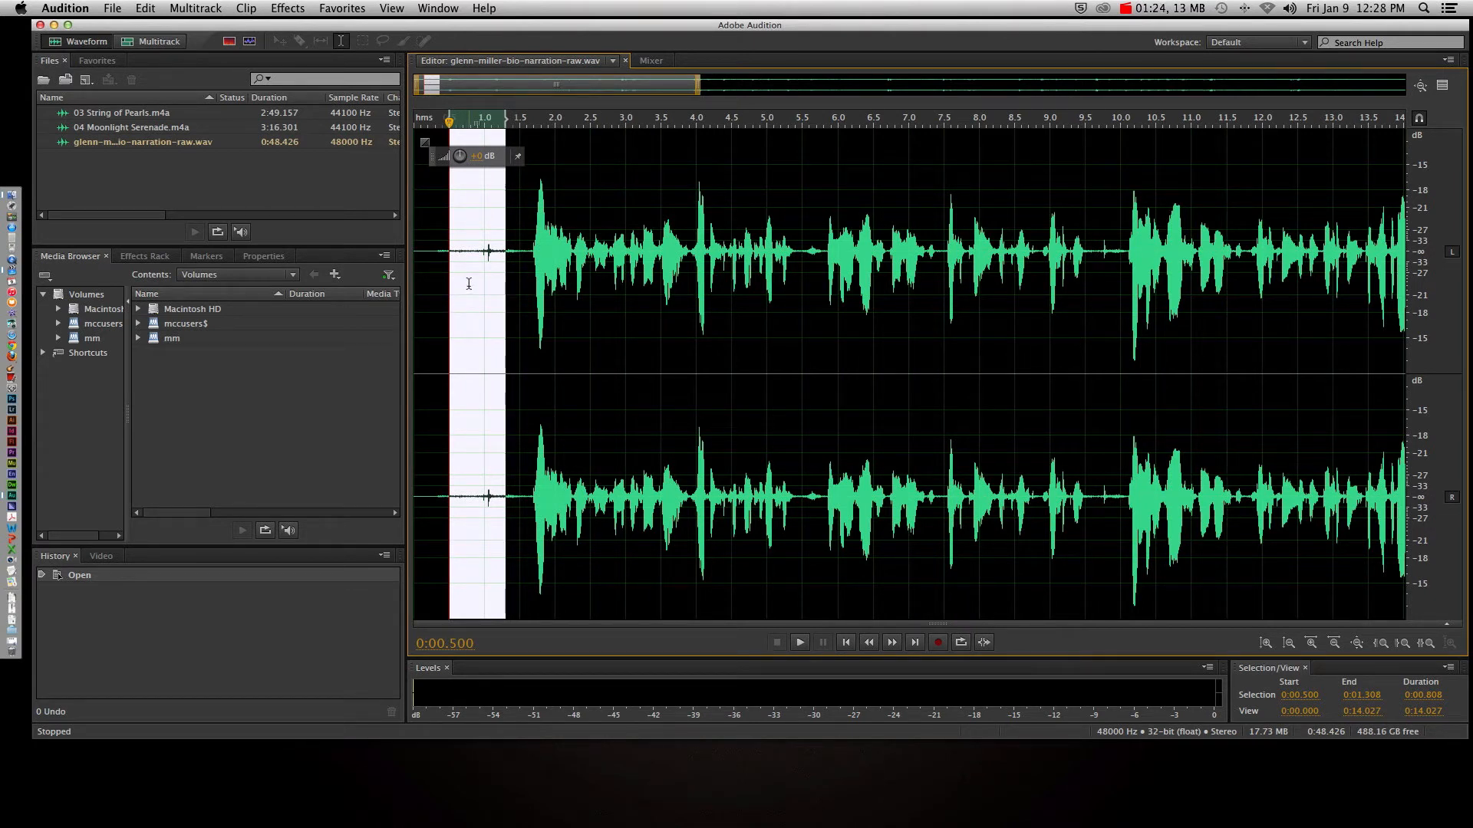
pyautogui.press('space')
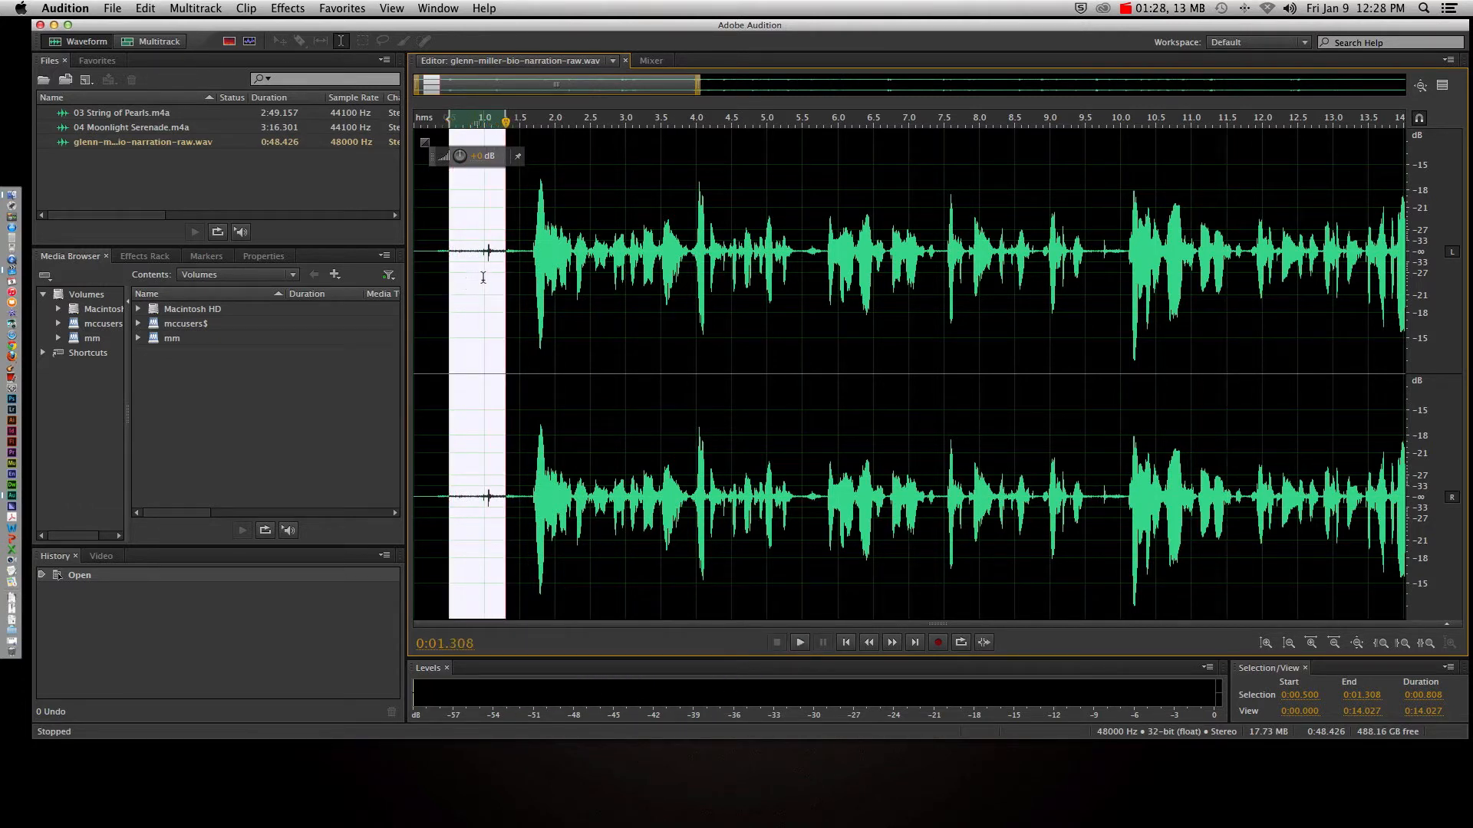
# - Cut the noise before the first word, from about 0.89 to 1.58 seconds, out of the narration
pyautogui.moveTo(524, 273); pyautogui.dragTo(476, 278)
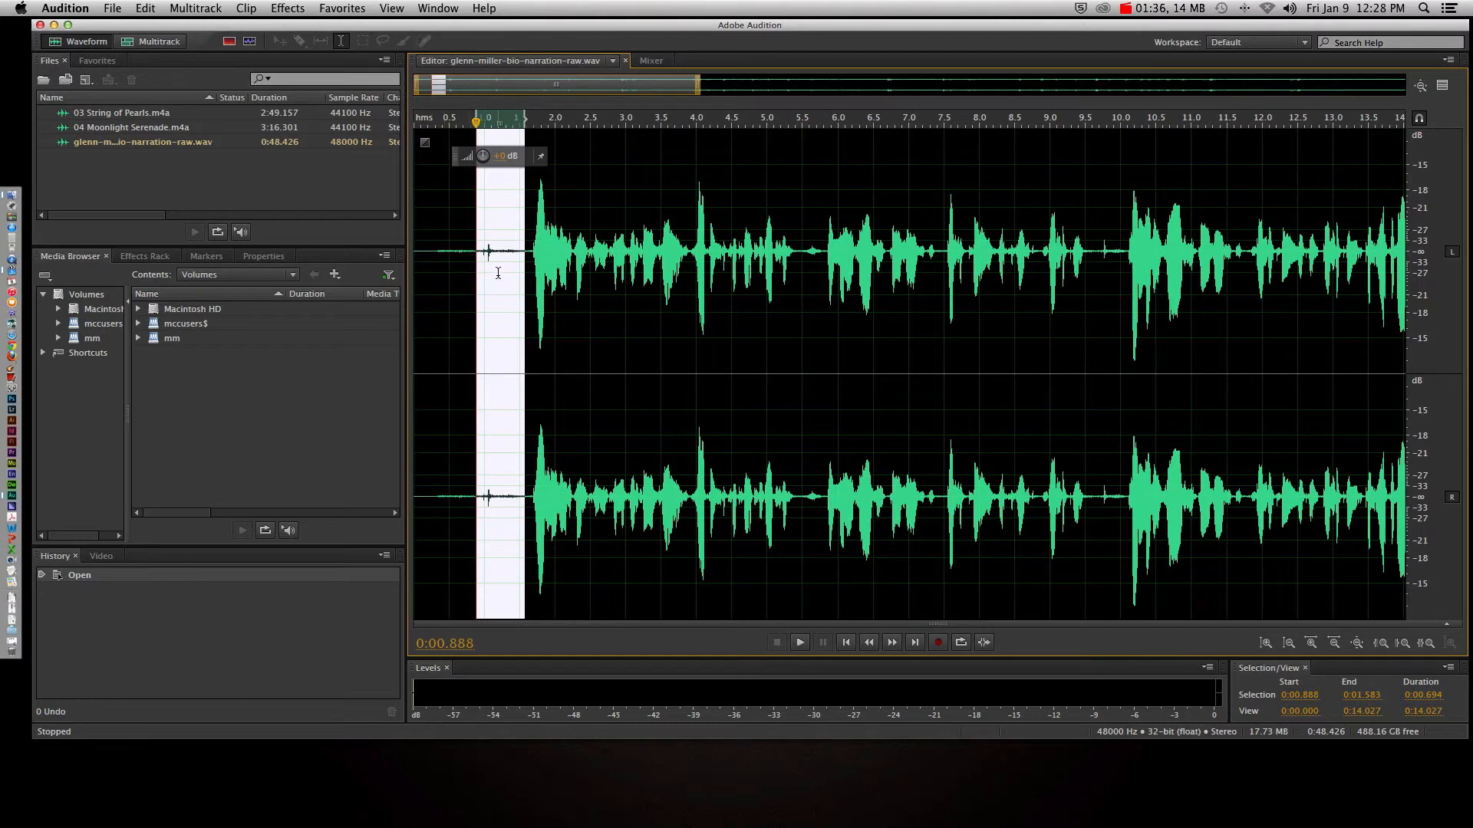
pyautogui.click(147, 8)
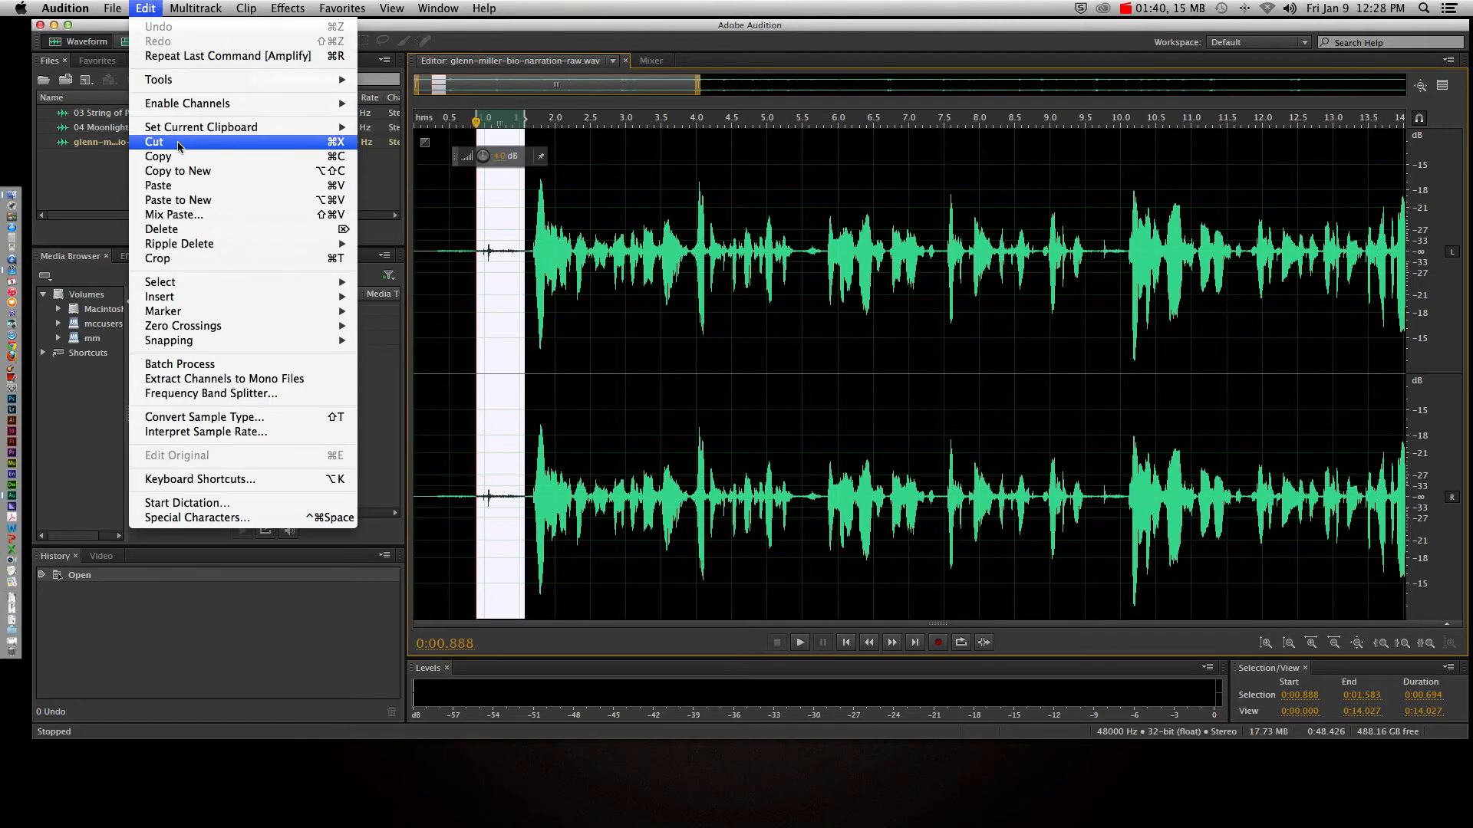
pyautogui.click(337, 142)
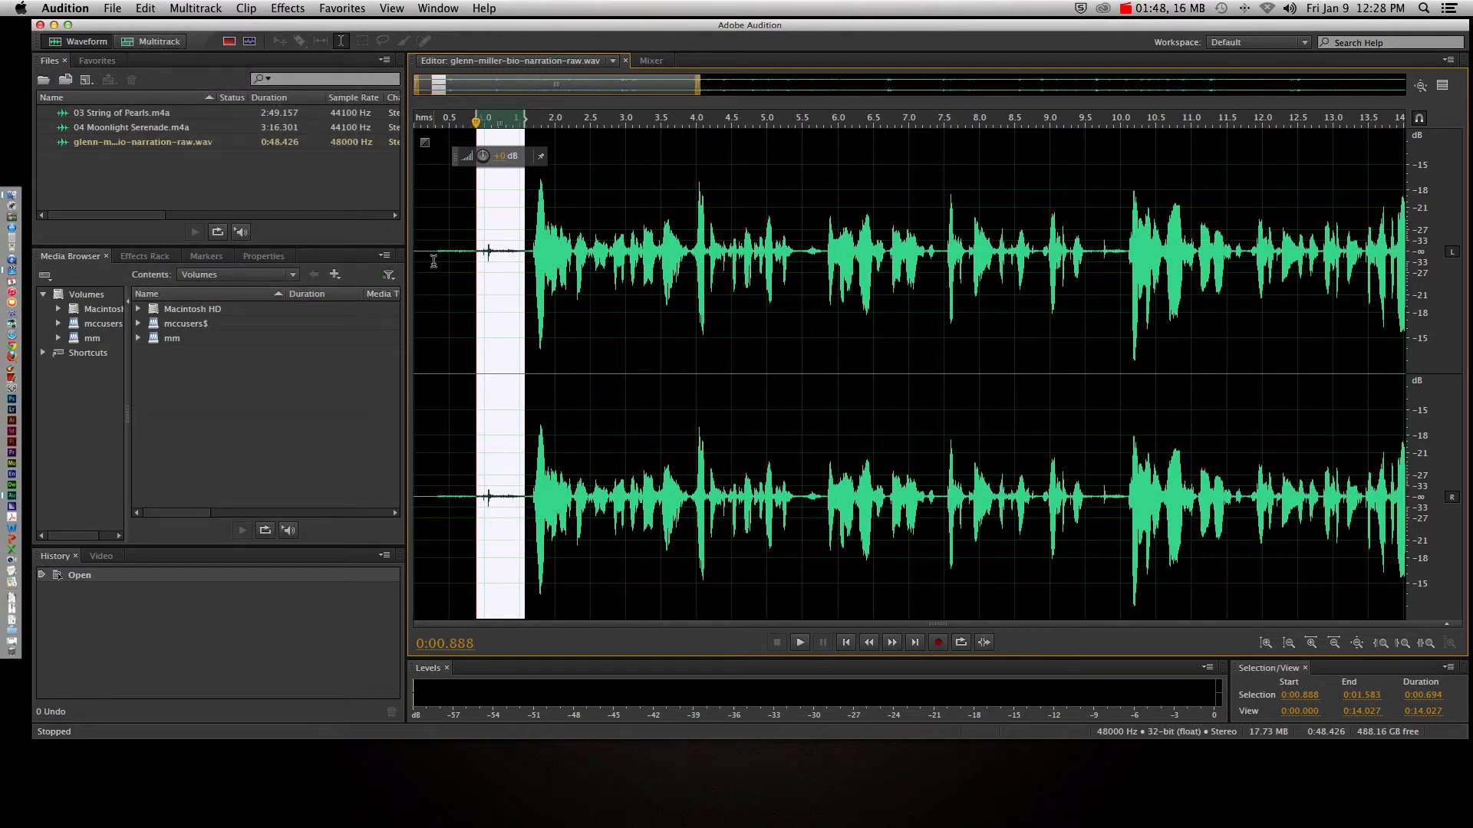
pyautogui.press('super+x')
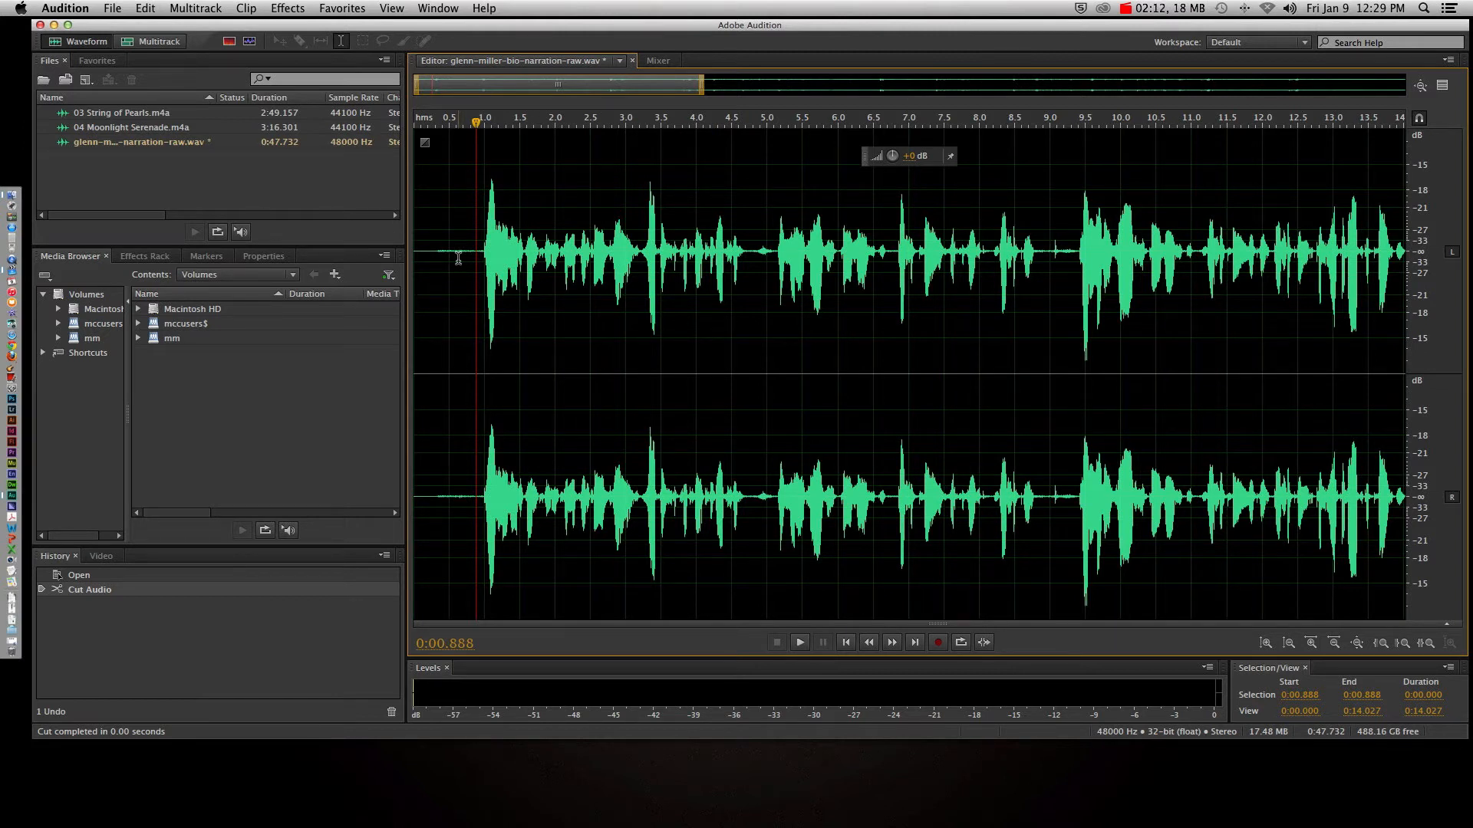
# - Return the playhead to the beginning and listen to the opening after the cut
pyautogui.moveTo(476, 123); pyautogui.dragTo(344, 126)
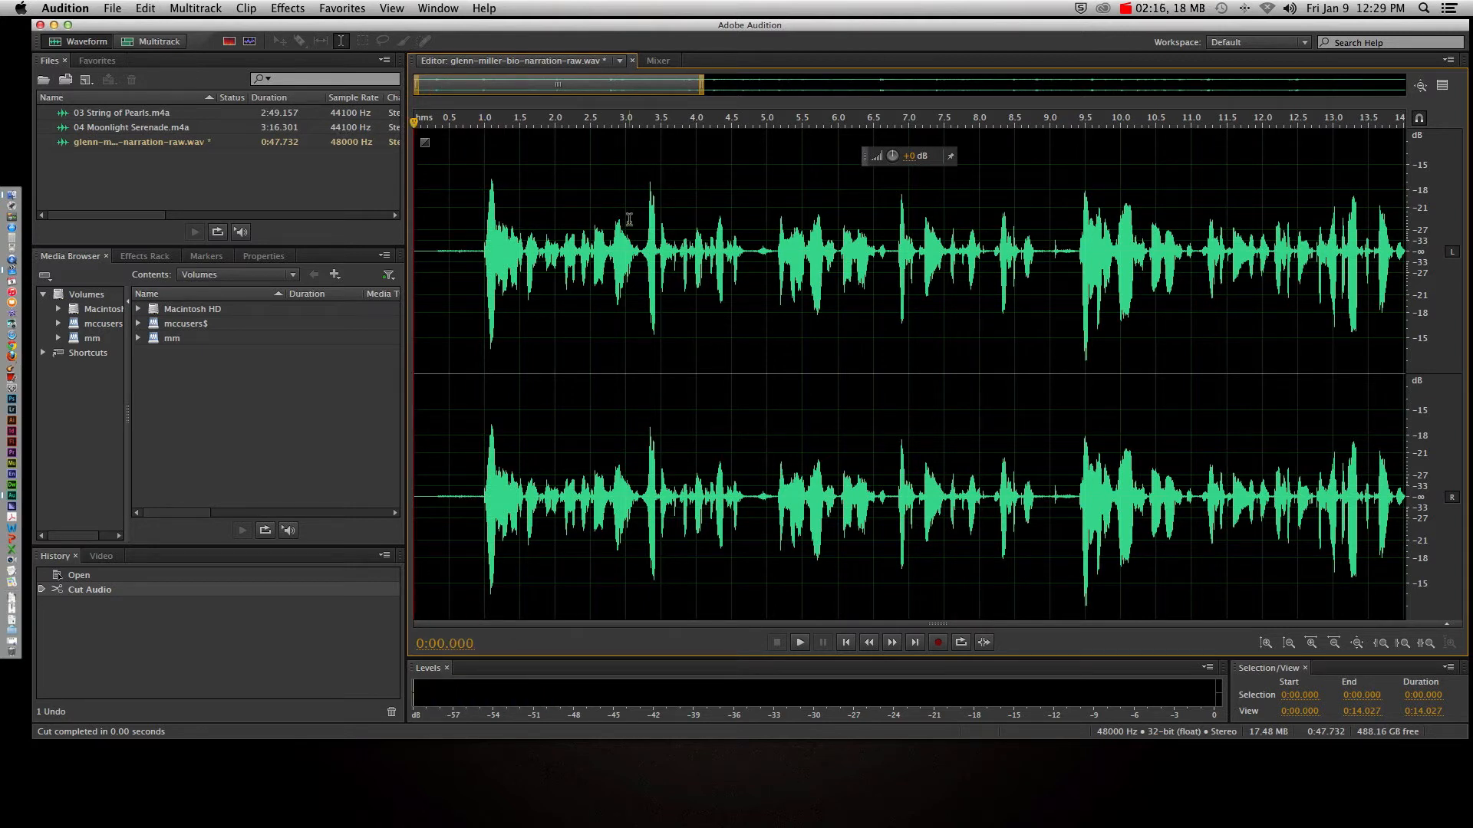
pyautogui.press('space')
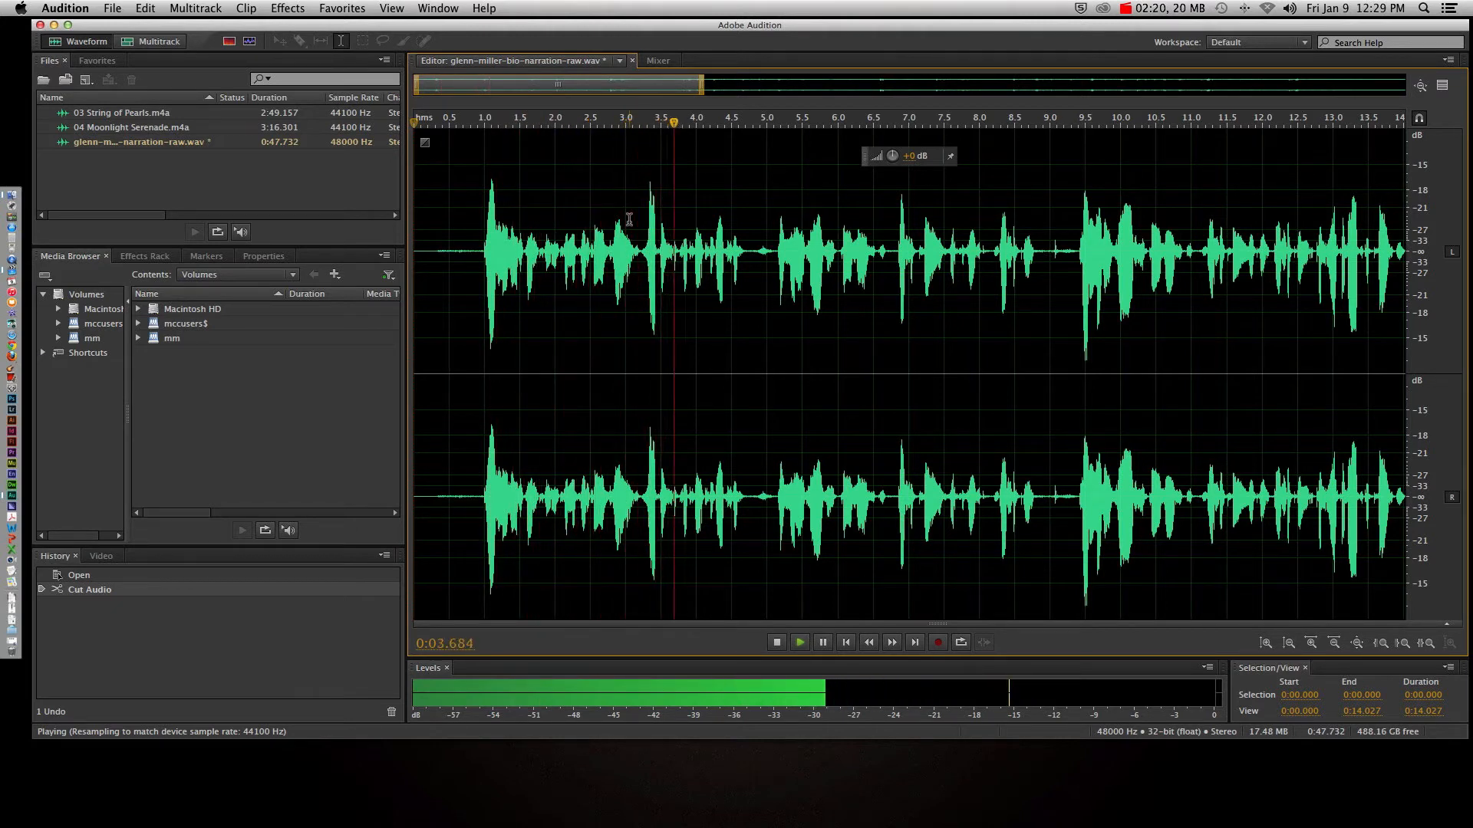
pyautogui.press('space')
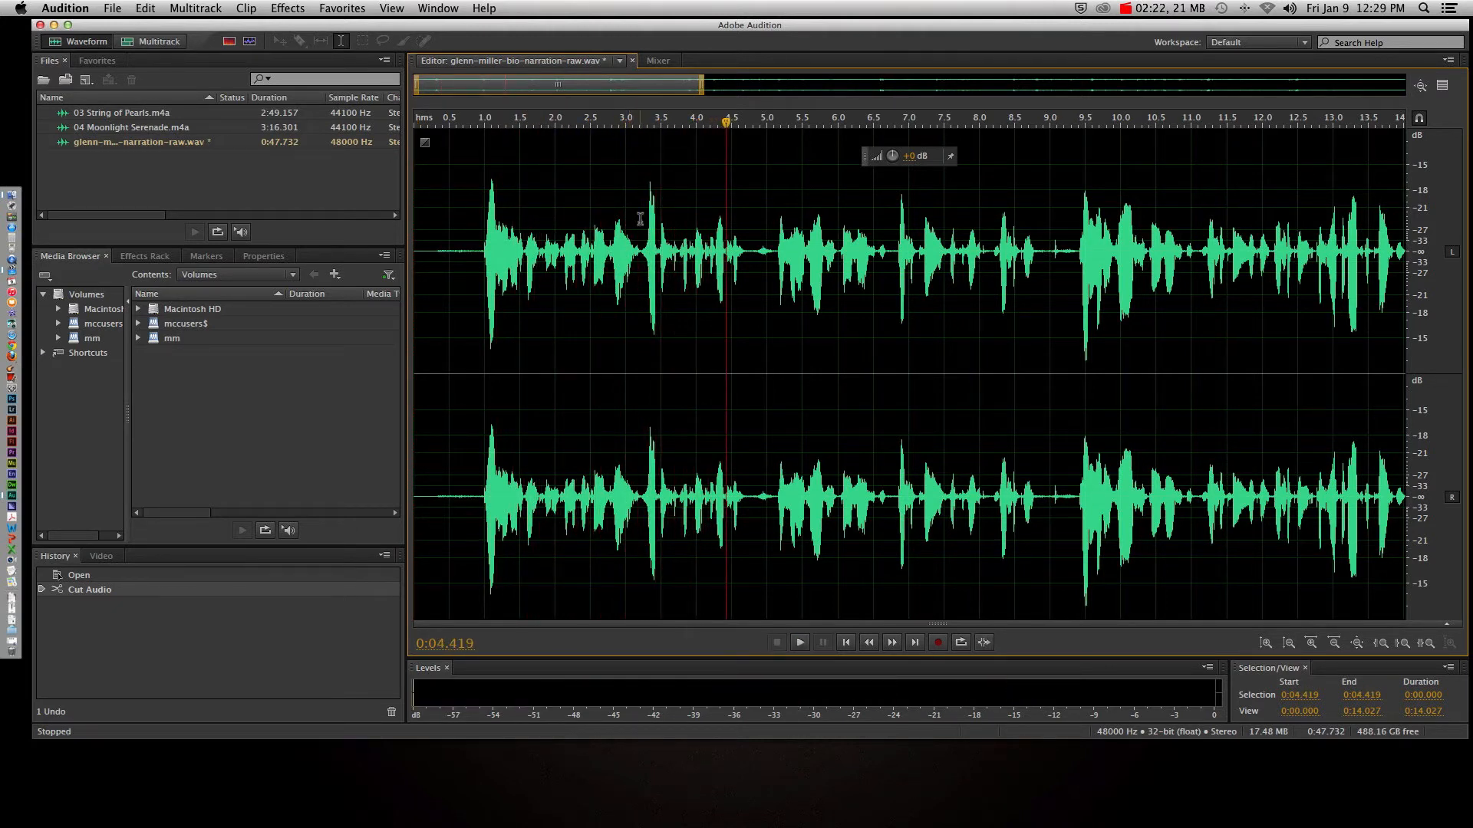
# - Select and audition the first second of the narration, from 0:00.000 to 0:01.000, and replace it with silence
pyautogui.moveTo(481, 259); pyautogui.dragTo(425, 261)
pyautogui.click(462, 266)
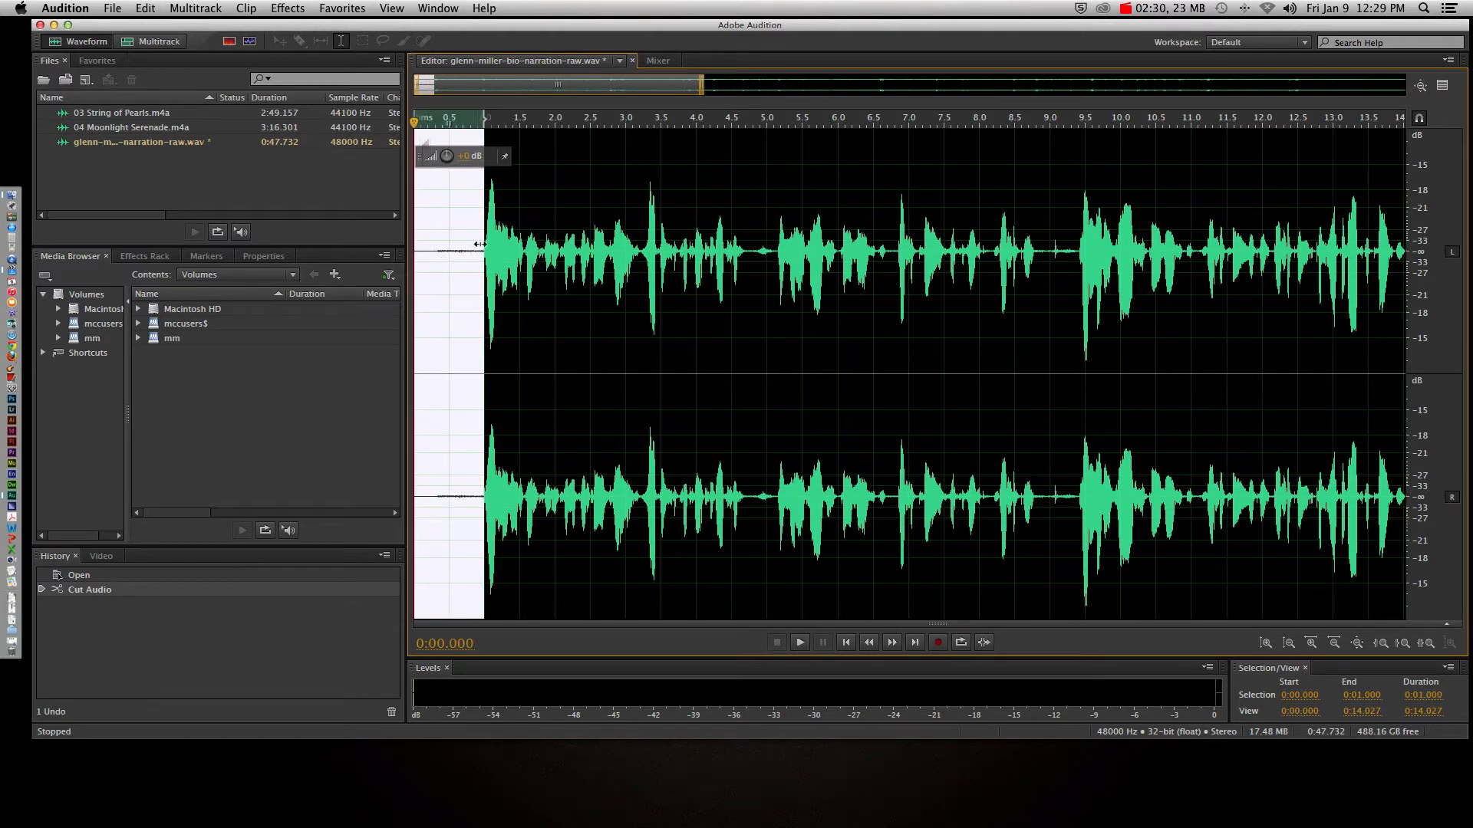
pyautogui.press('space')
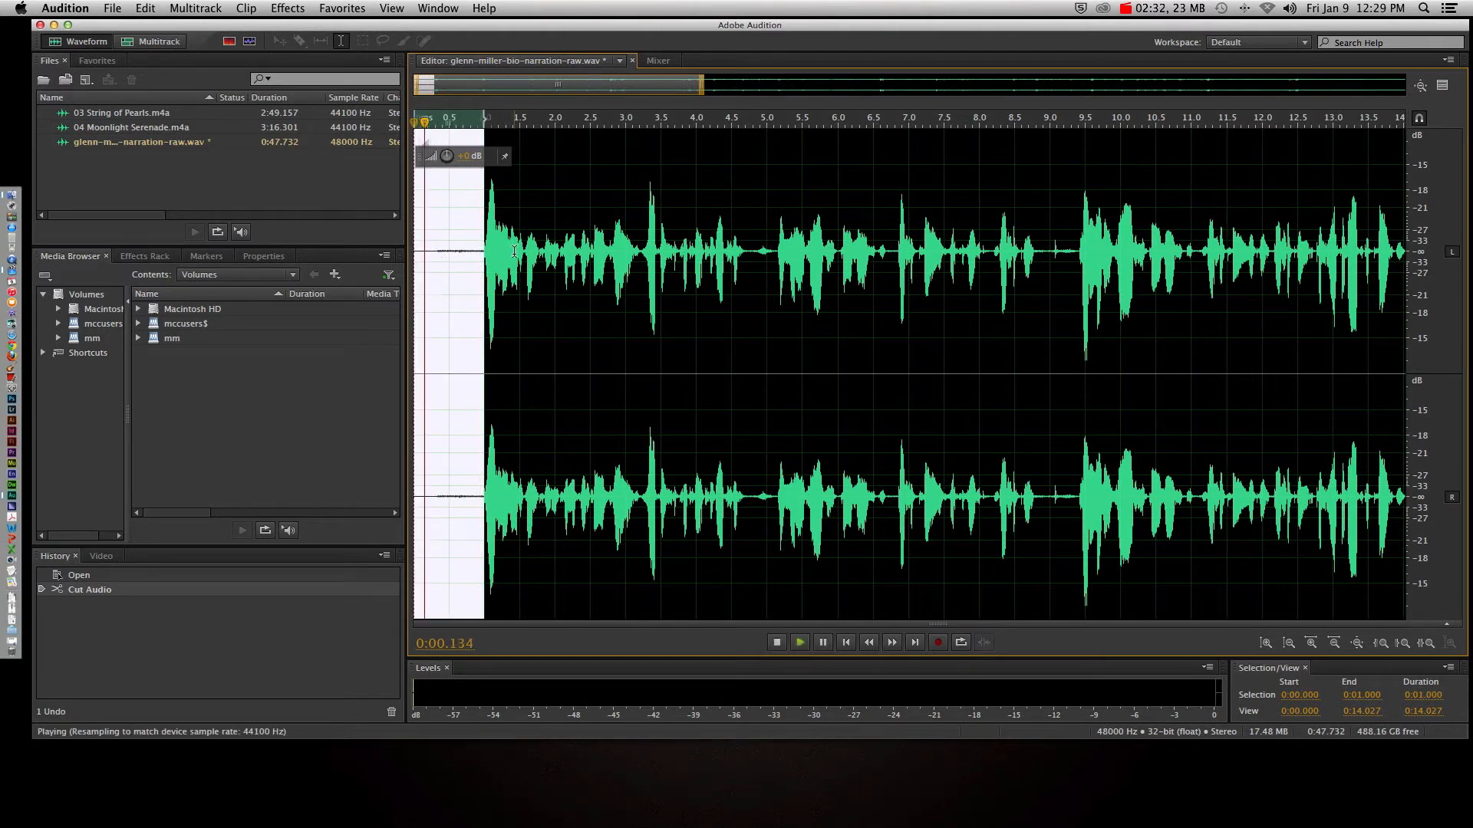
pyautogui.rightClick(457, 258)
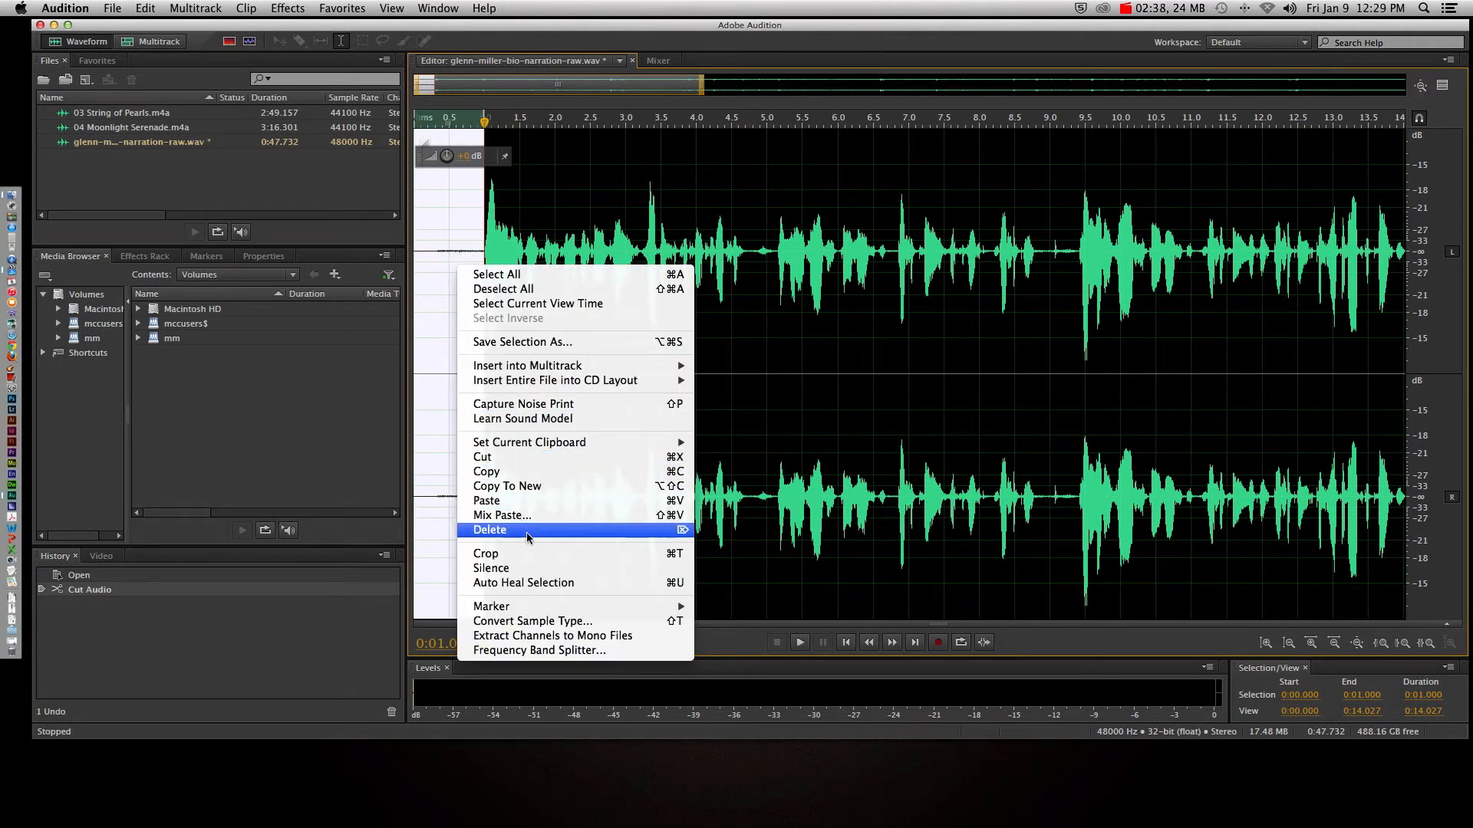
pyautogui.click(516, 569)
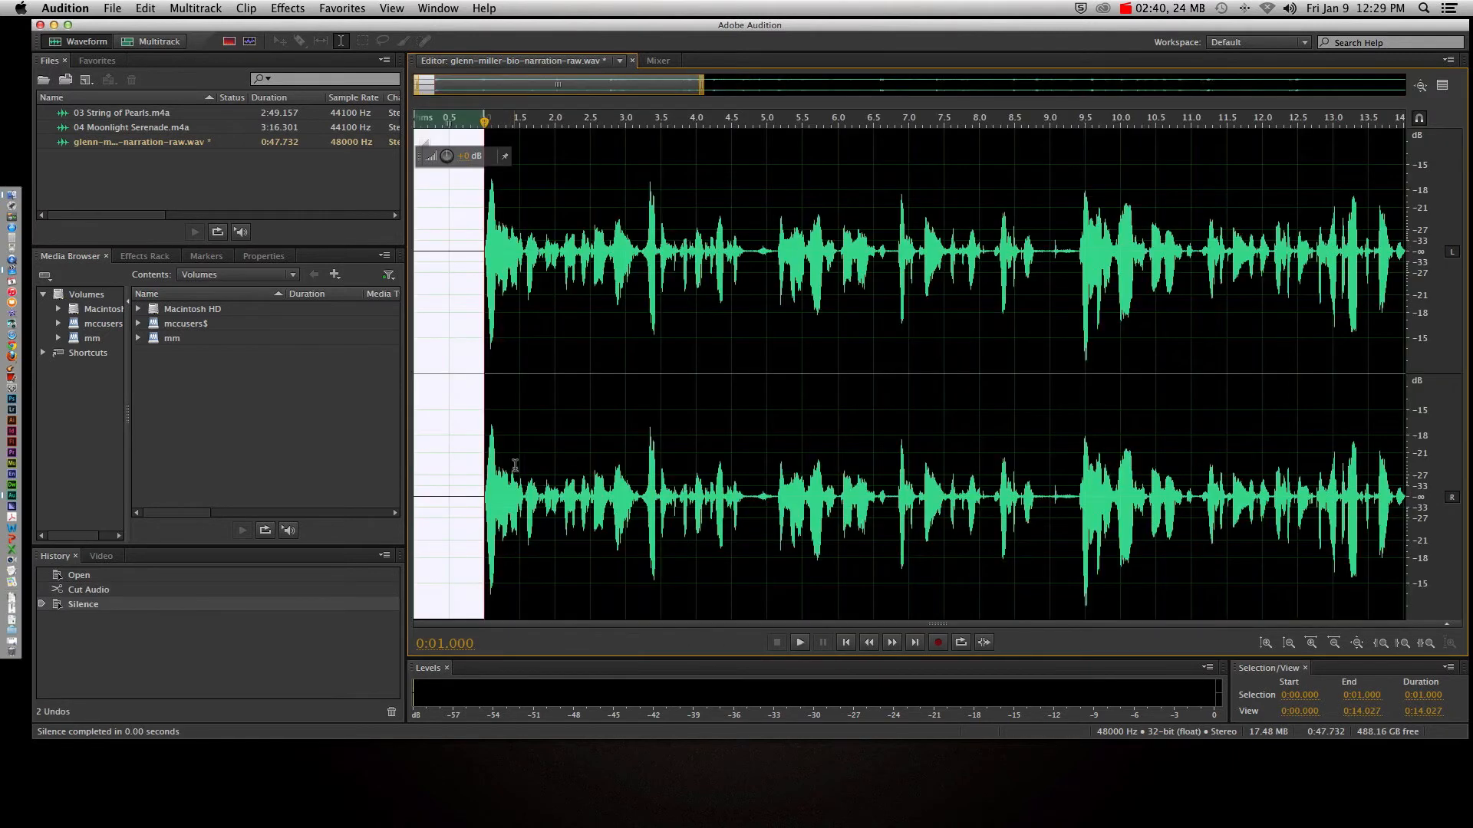
# - Play the narration from the beginning to check the silenced lead-in and the first sentence
pyautogui.click(442, 283)
pyautogui.moveTo(441, 121); pyautogui.dragTo(407, 123)
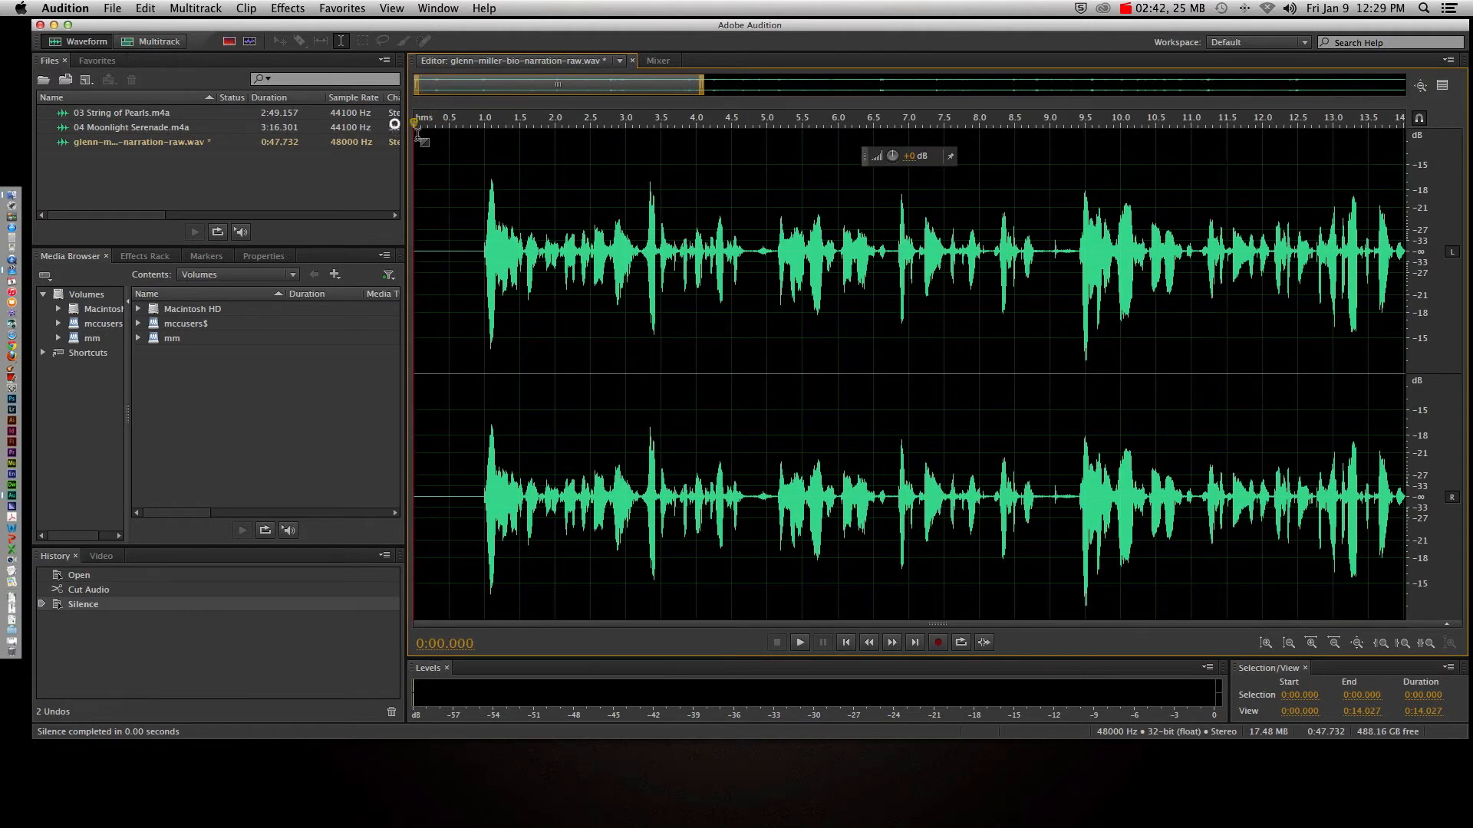
pyautogui.press('space')
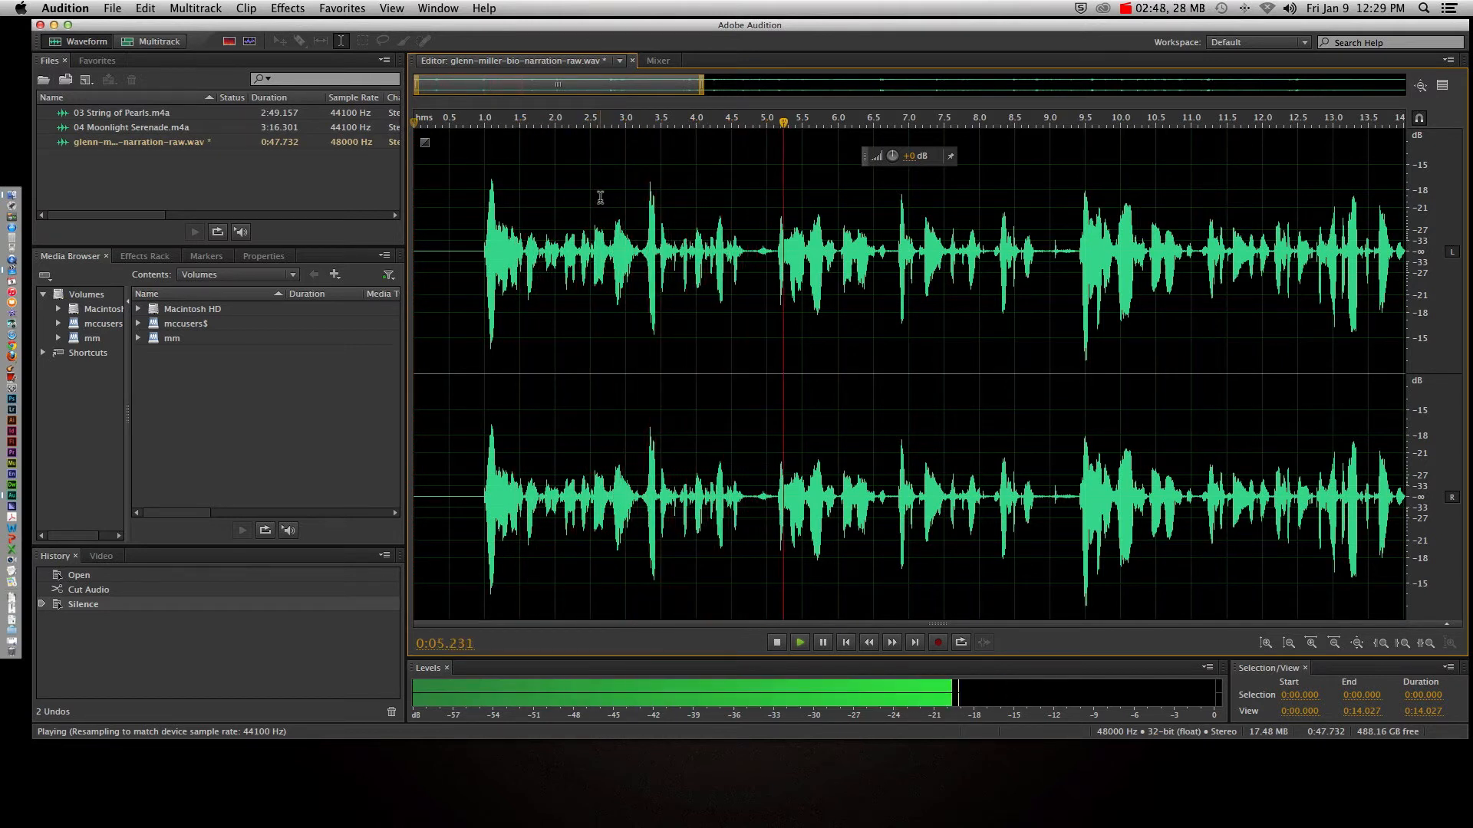
pyautogui.press('space')
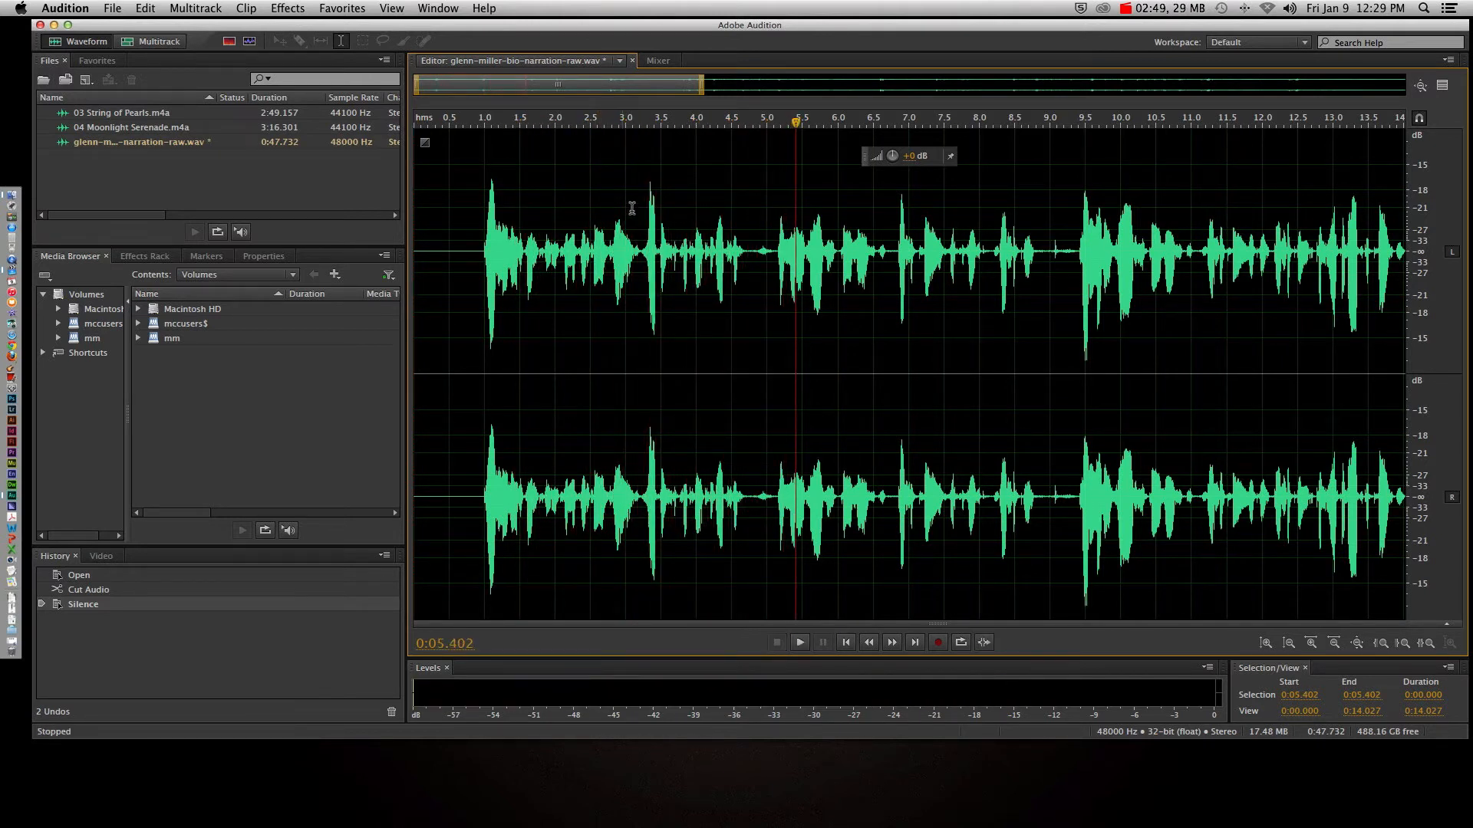
# - Audition the pause after the first phrase and select only its faint noise, from about 4.70 to 5.13 seconds
pyautogui.moveTo(756, 255); pyautogui.dragTo(778, 259)
pyautogui.click(749, 262)
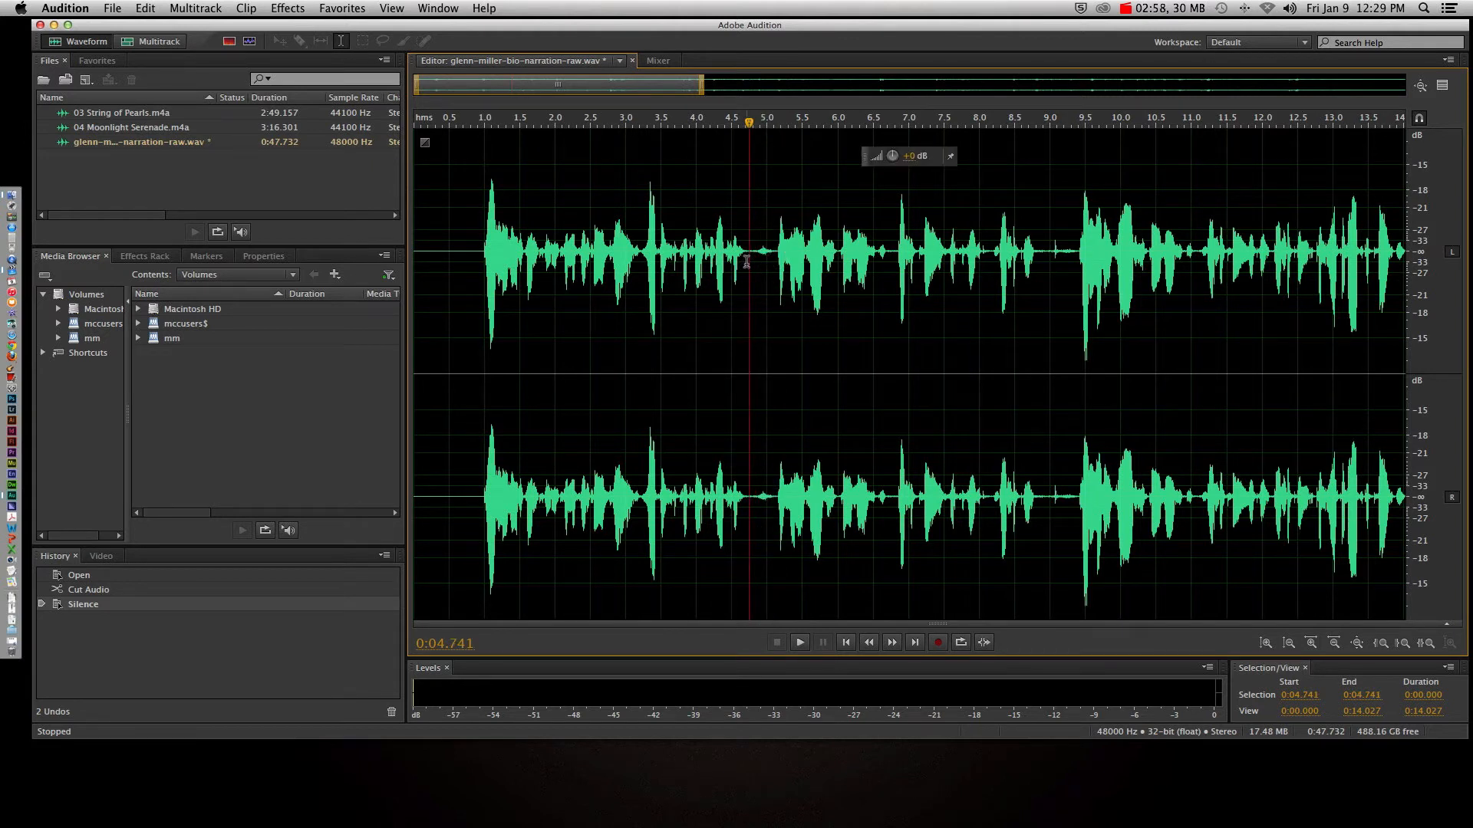
pyautogui.moveTo(755, 262); pyautogui.dragTo(801, 270)
pyautogui.press('space')
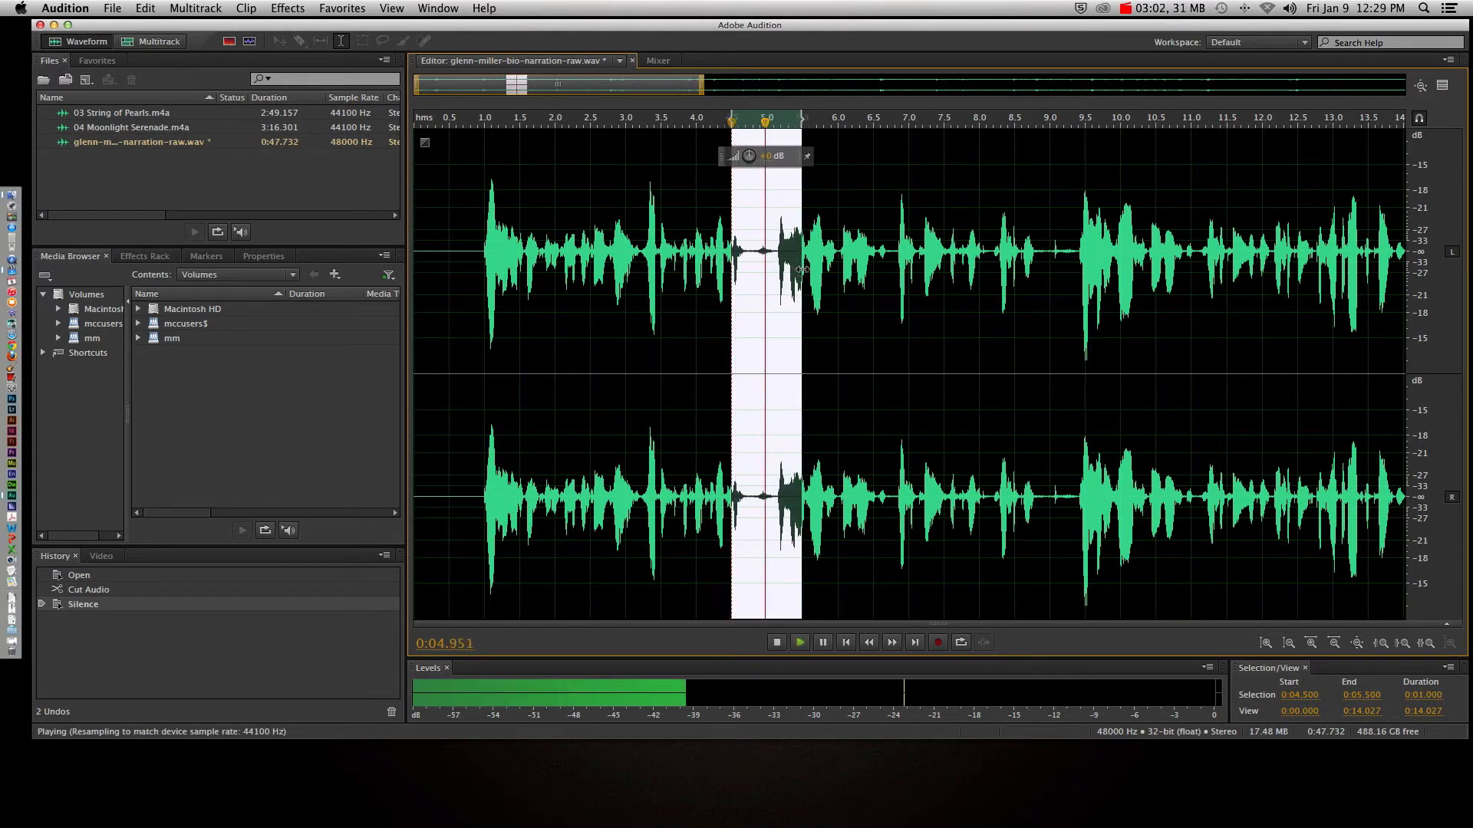
pyautogui.click(747, 269)
pyautogui.moveTo(777, 266); pyautogui.dragTo(746, 266)
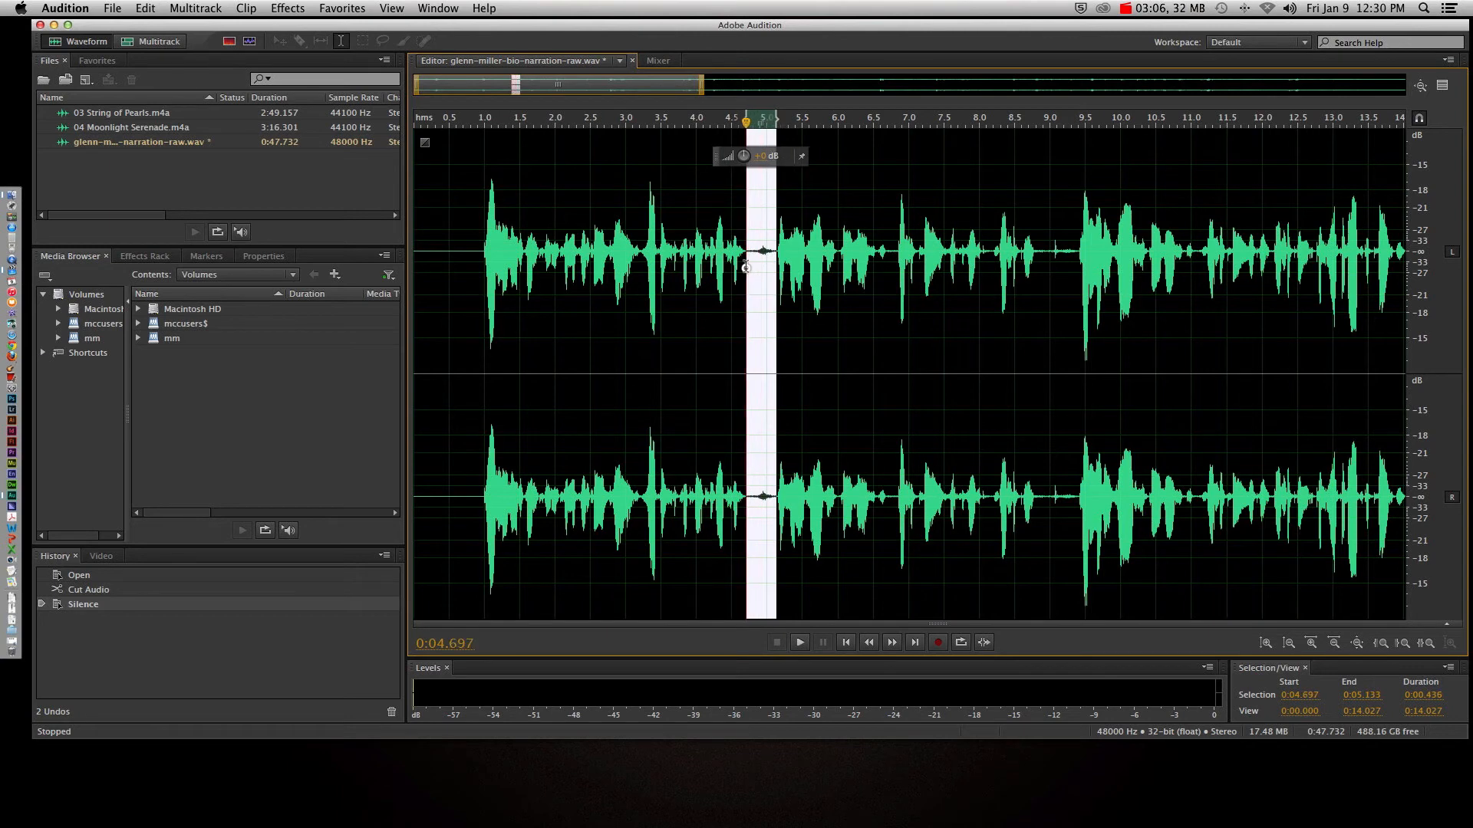
# - Try silencing the selected pause, listen to the passage around it, and undo the silence
pyautogui.rightClick(759, 284)
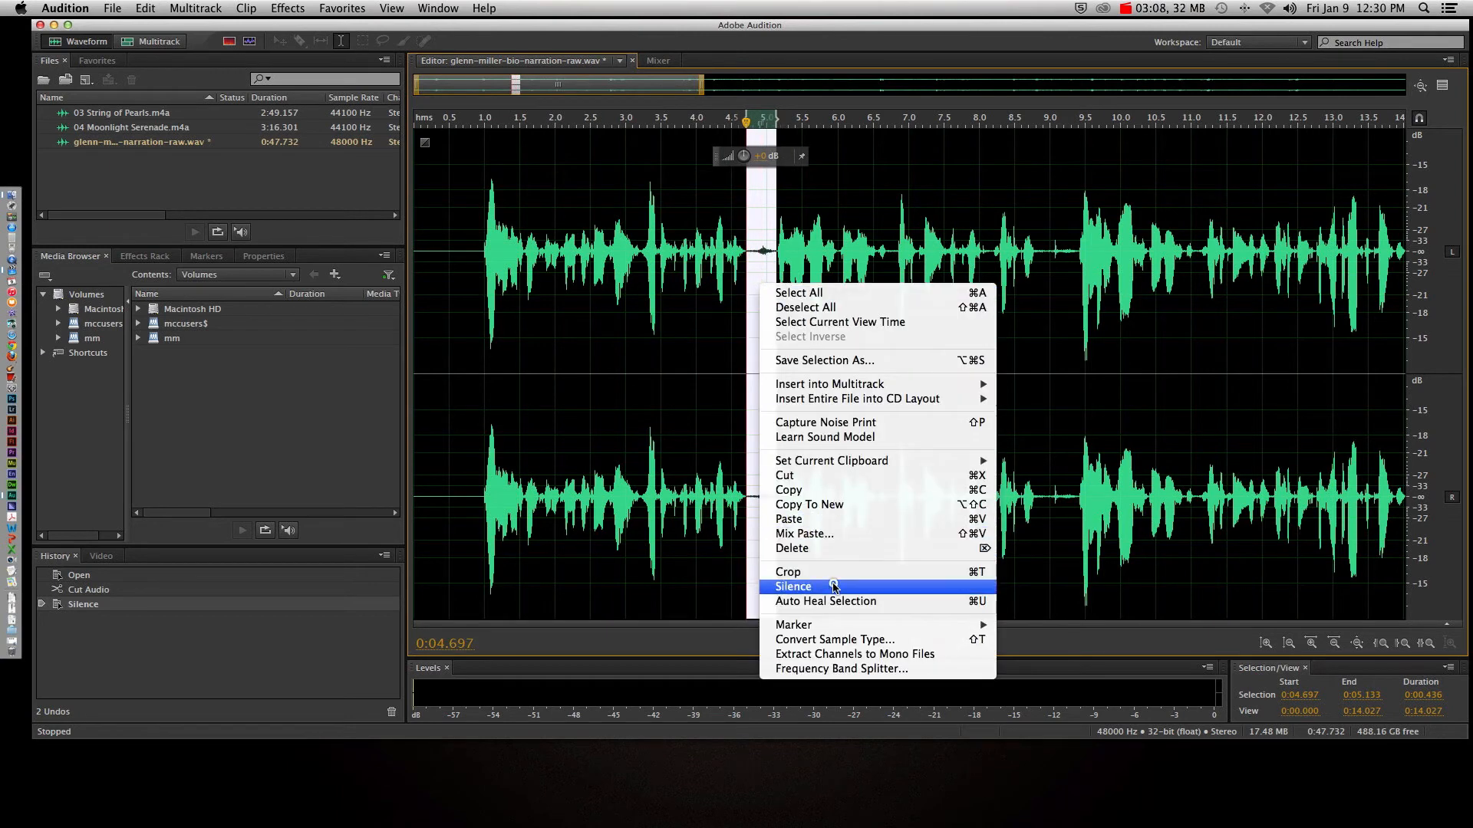
pyautogui.click(833, 586)
pyautogui.click(635, 366)
pyautogui.press('space')
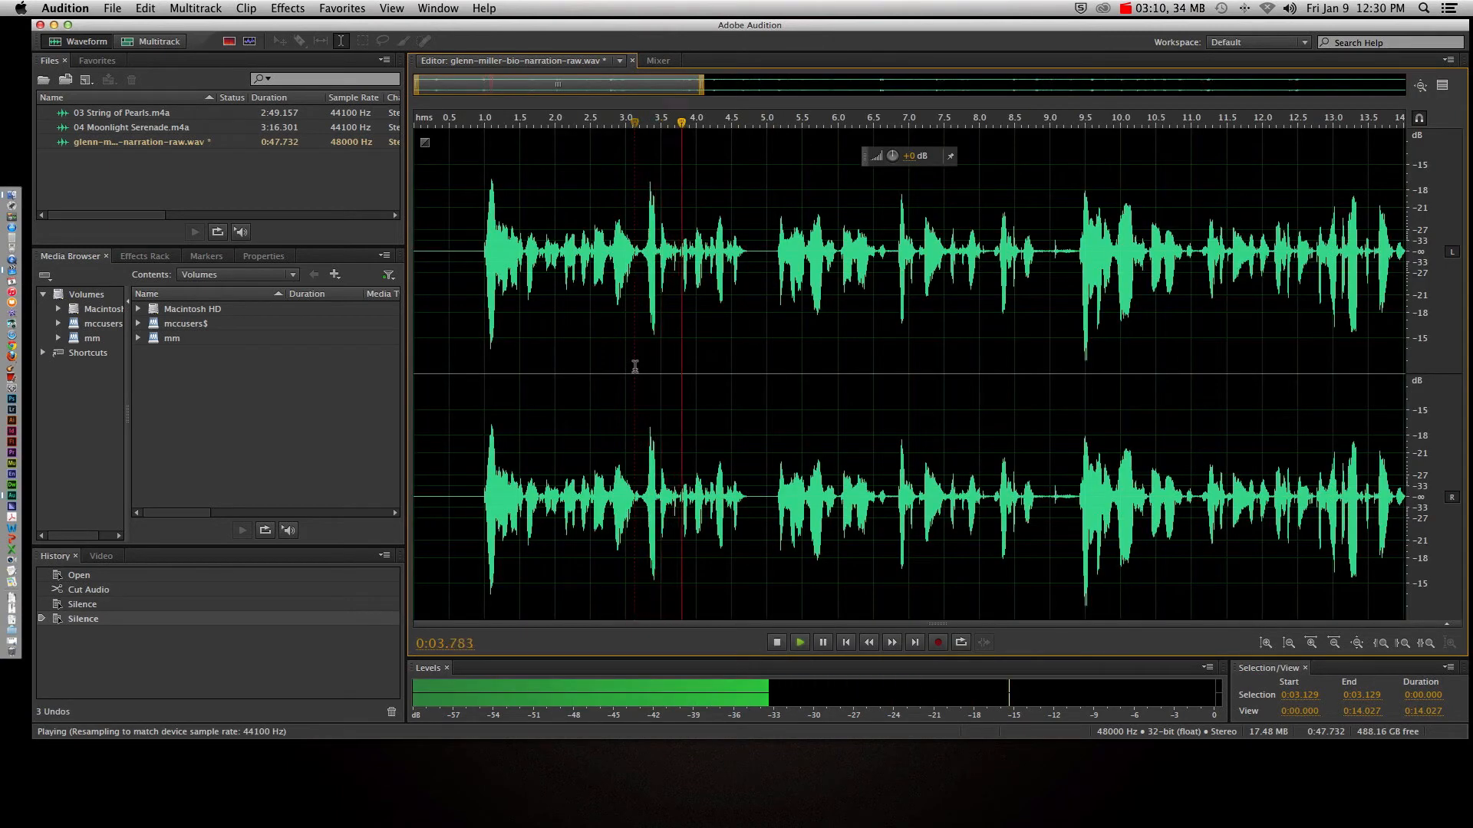
pyautogui.press('space')
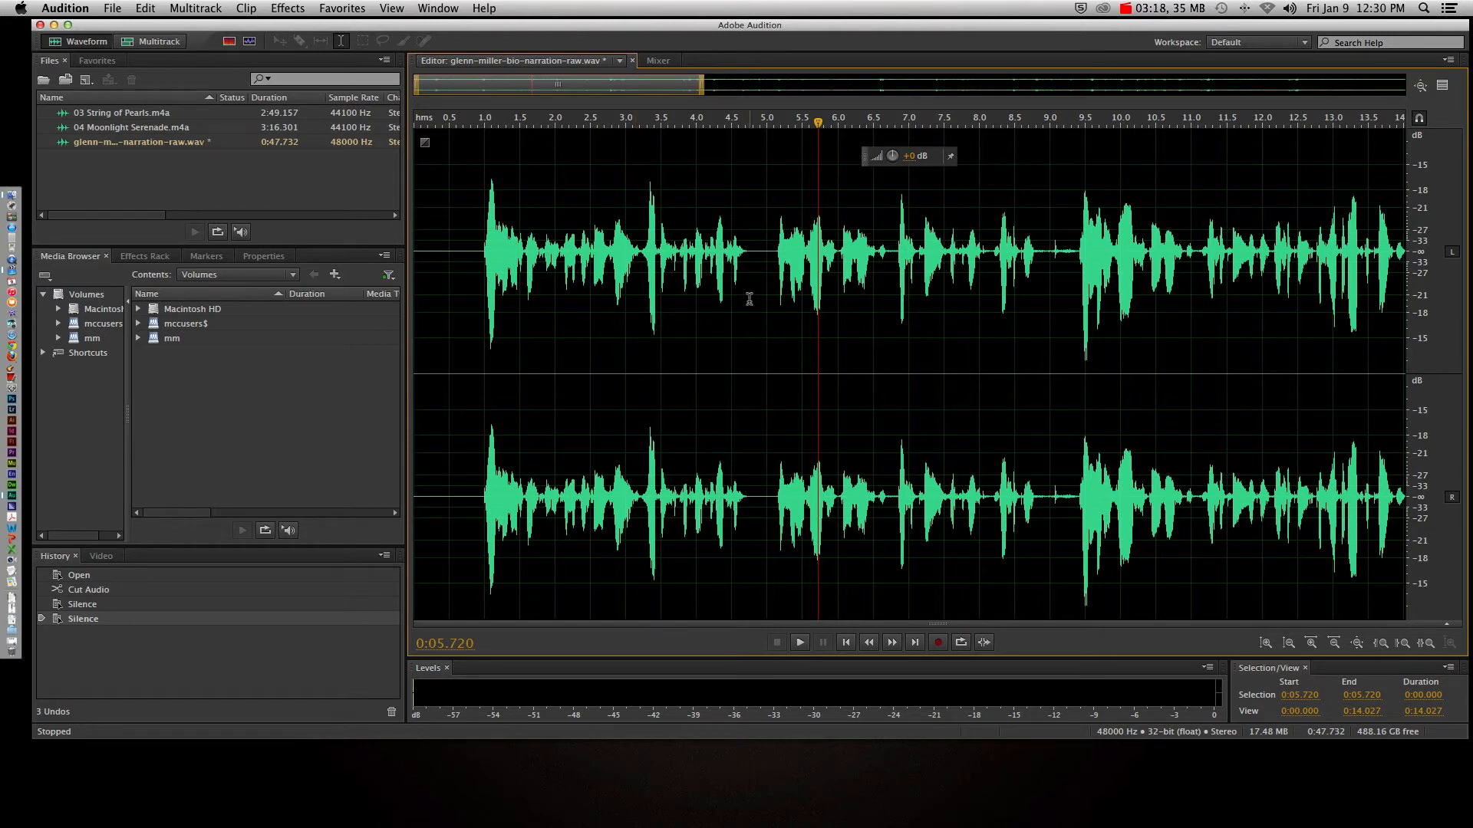
pyautogui.press('super+z')
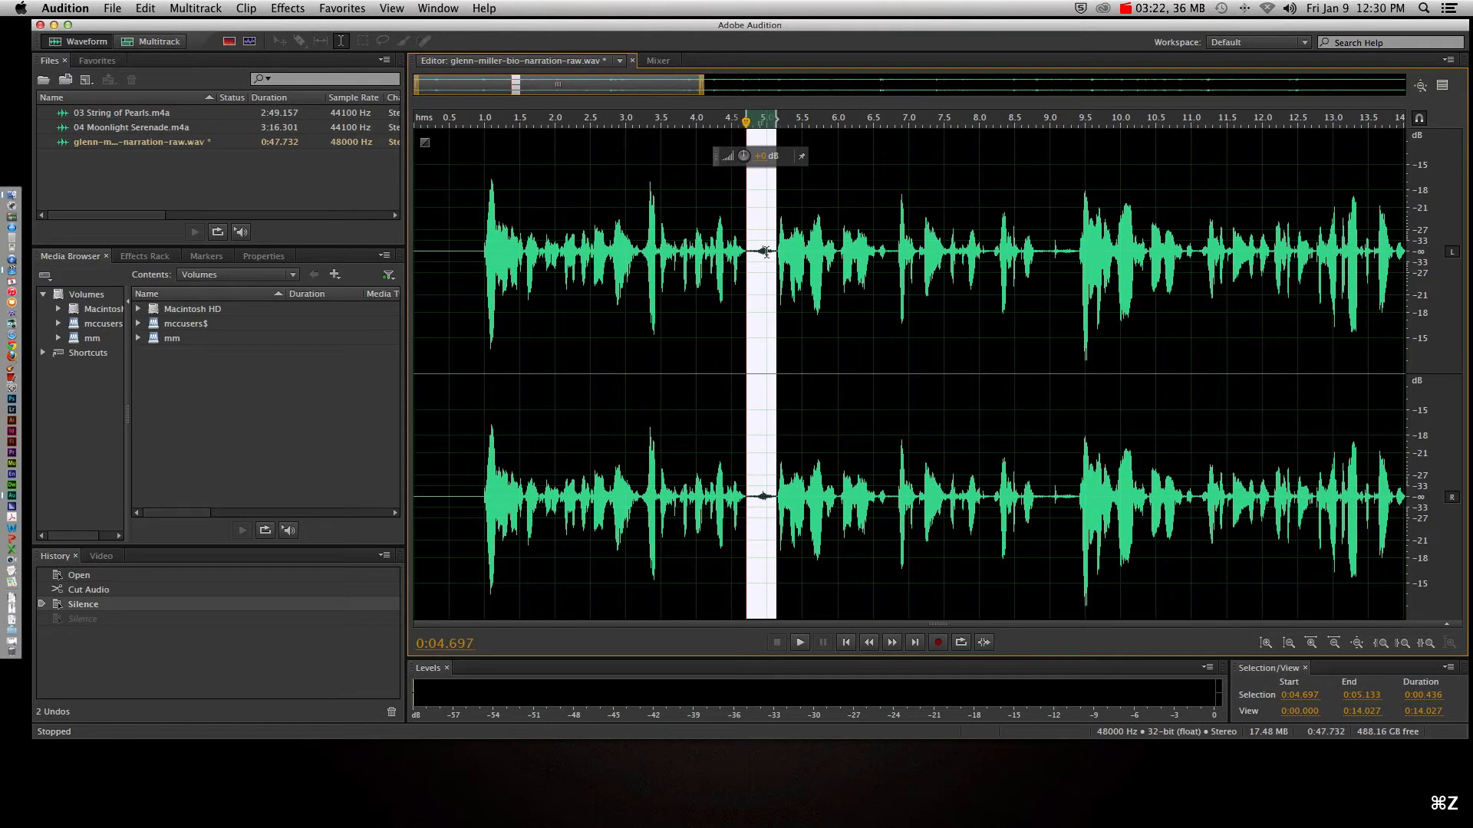
# - Apply Auto Heal to the selected pause noise between the two phrases
pyautogui.click(148, 8)
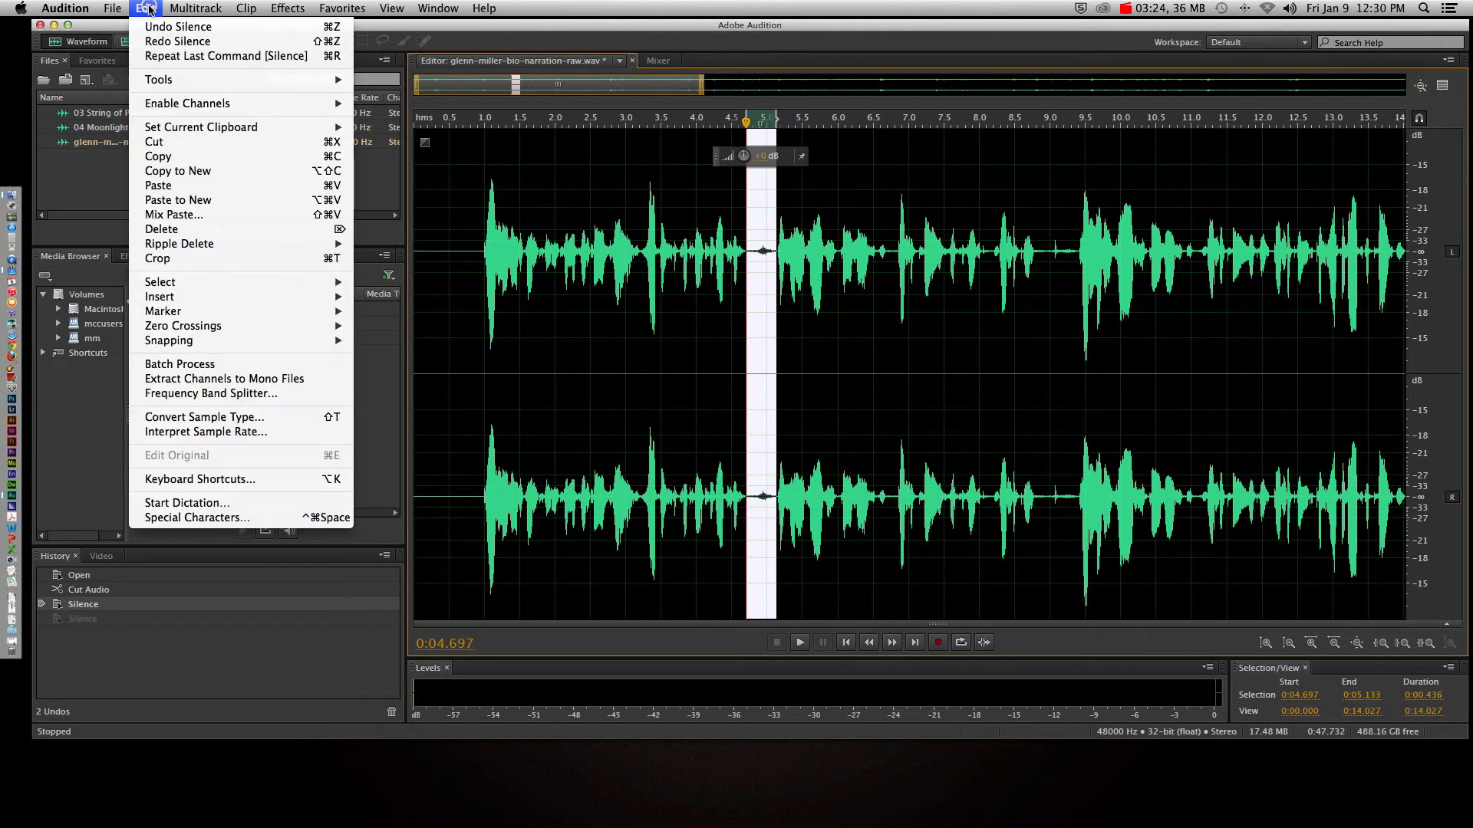
pyautogui.moveTo(287, 8)
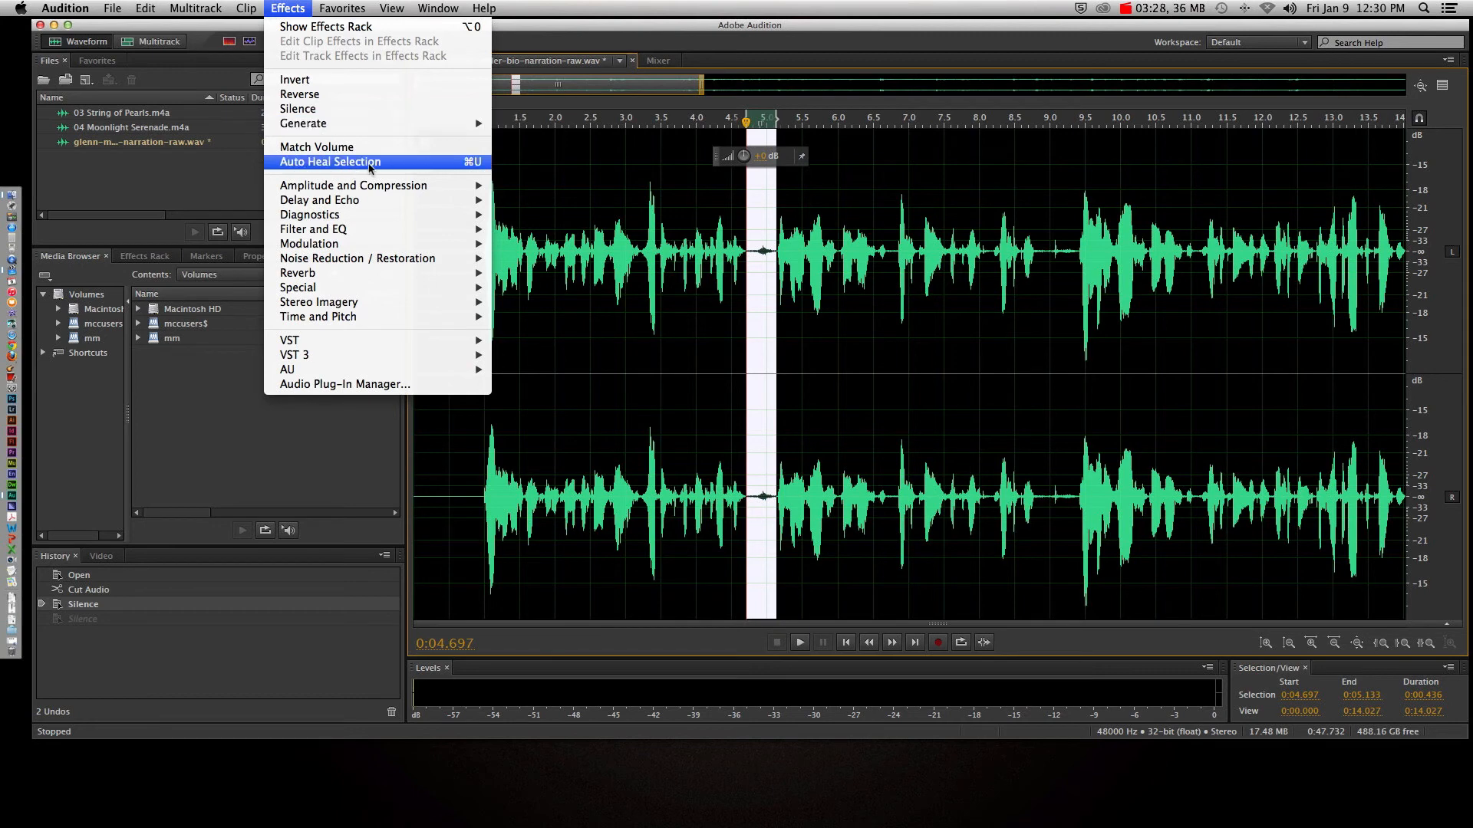
pyautogui.click(469, 162)
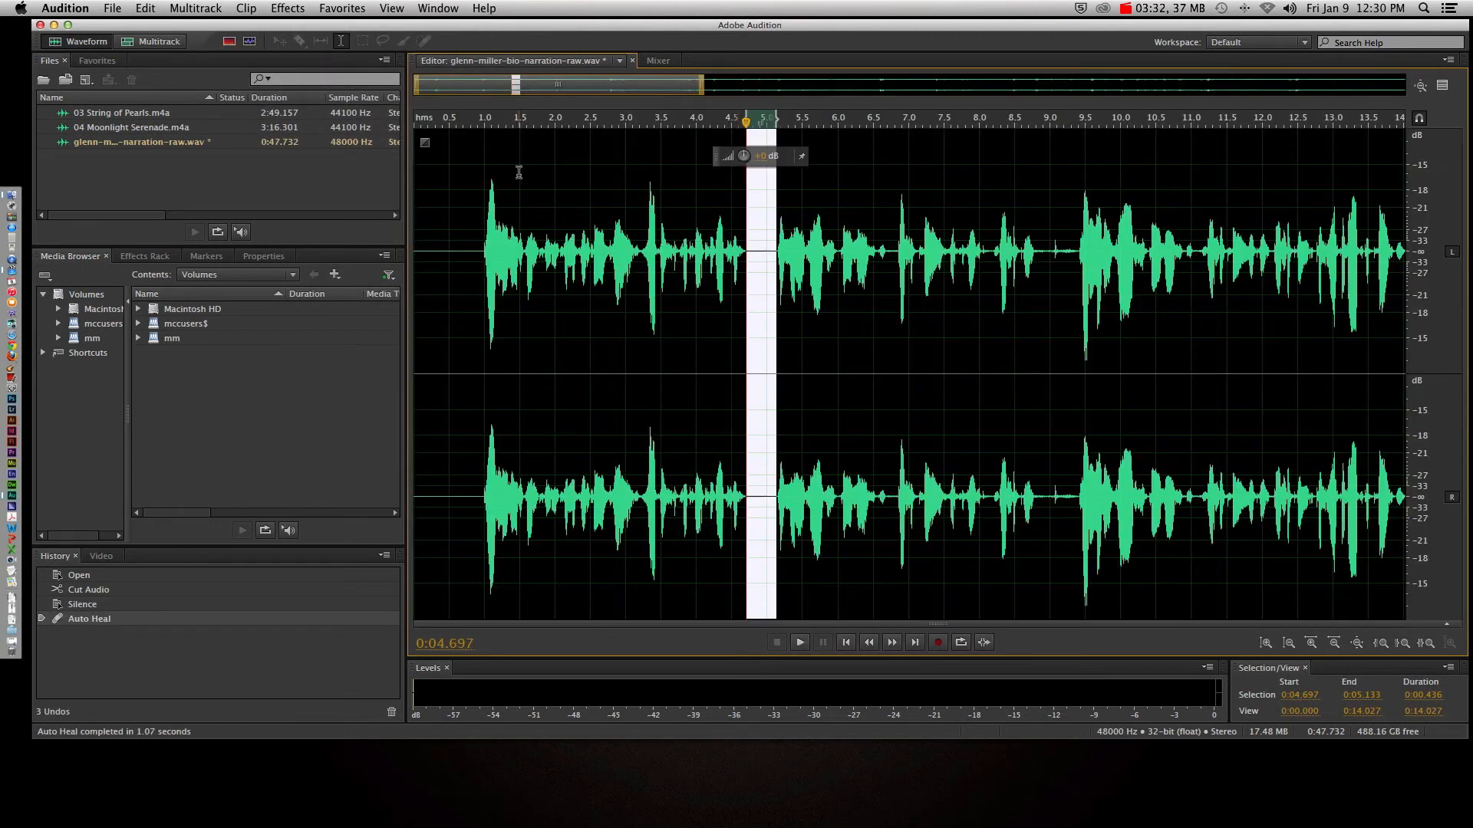
# - Listen to the healed pause twice, starting from about 3.85 seconds and again from 4 seconds
pyautogui.click(685, 250)
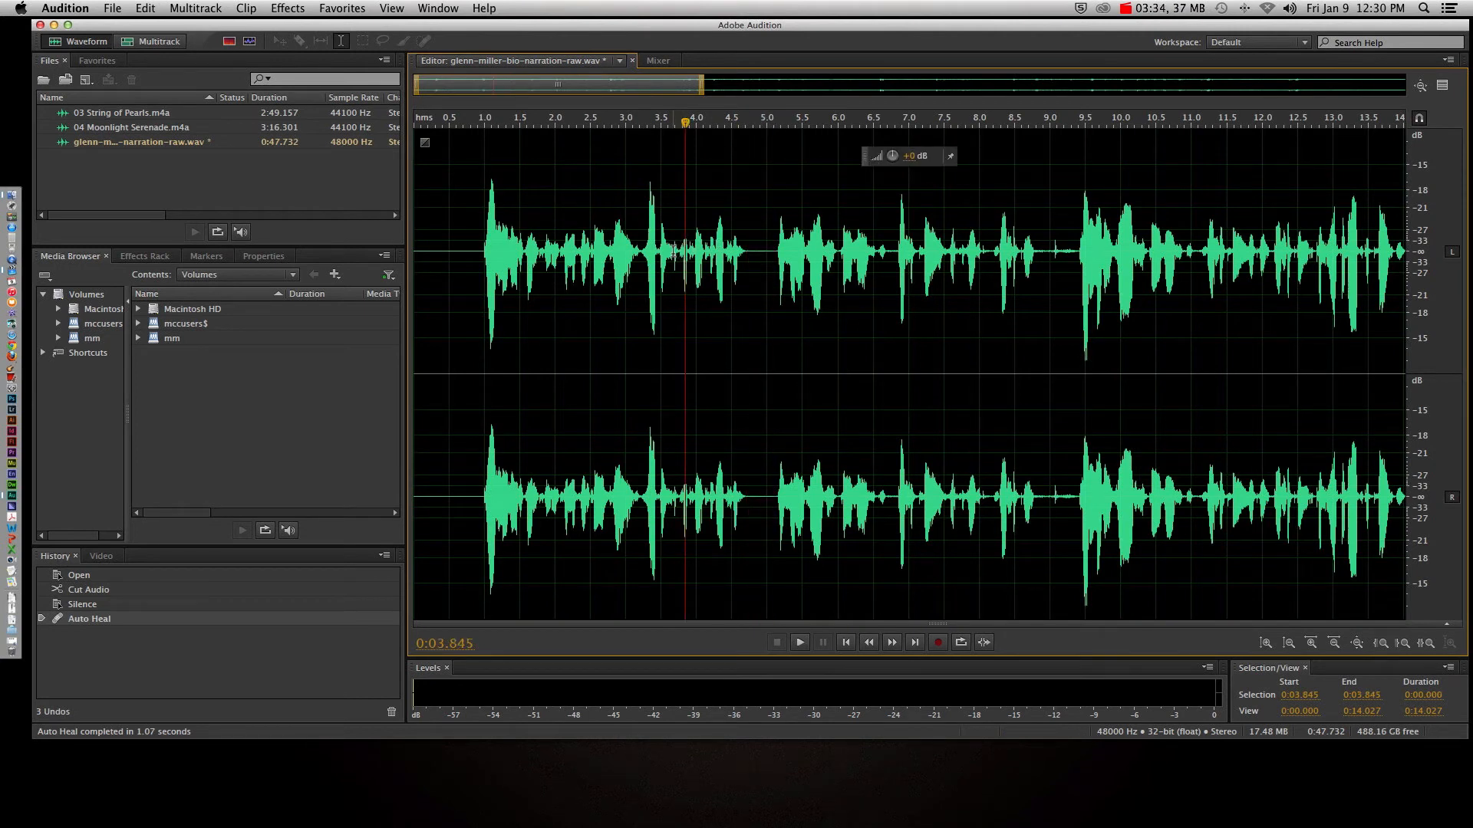
pyautogui.press('space')
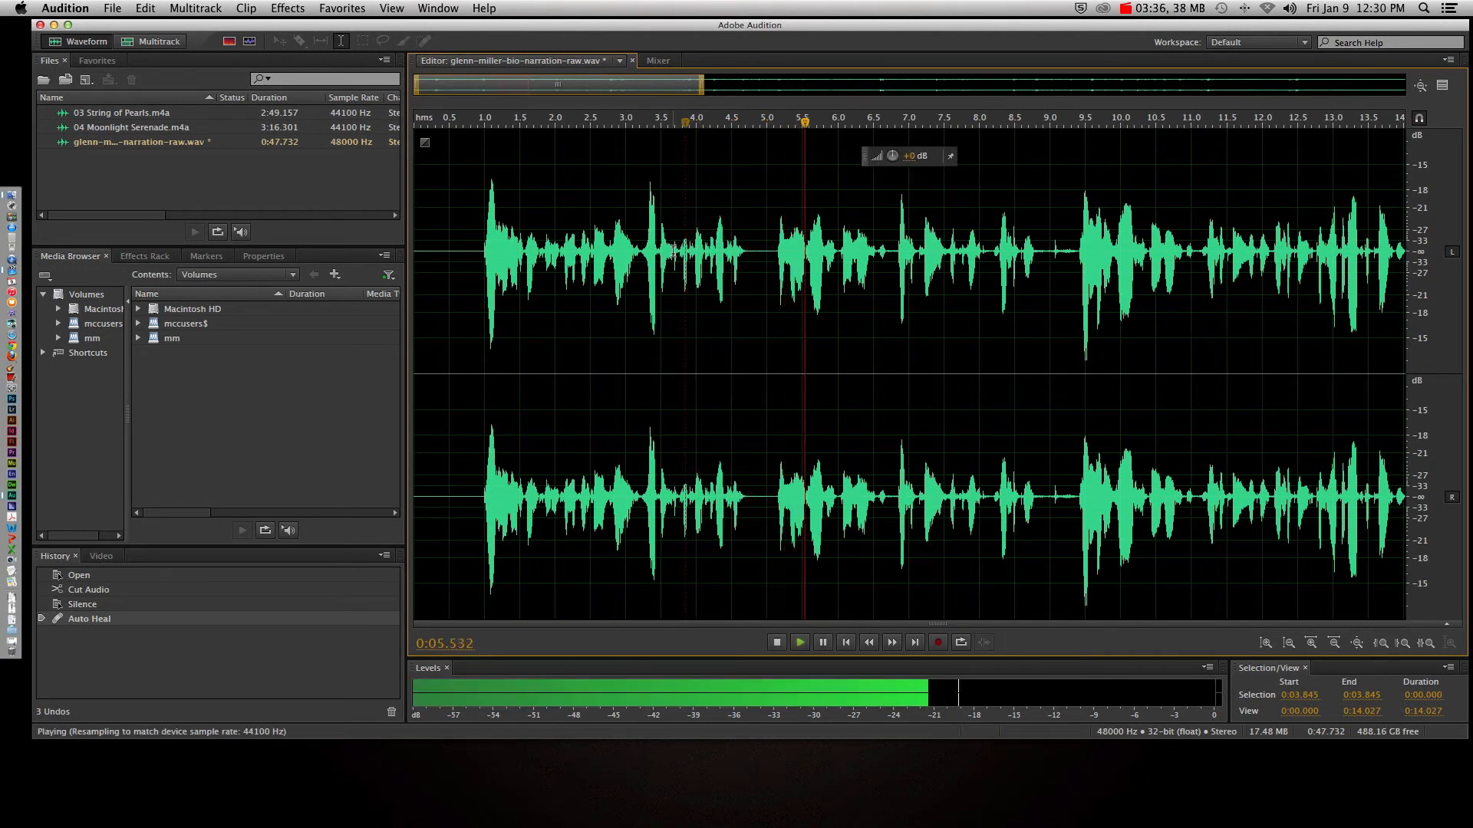
pyautogui.press('space')
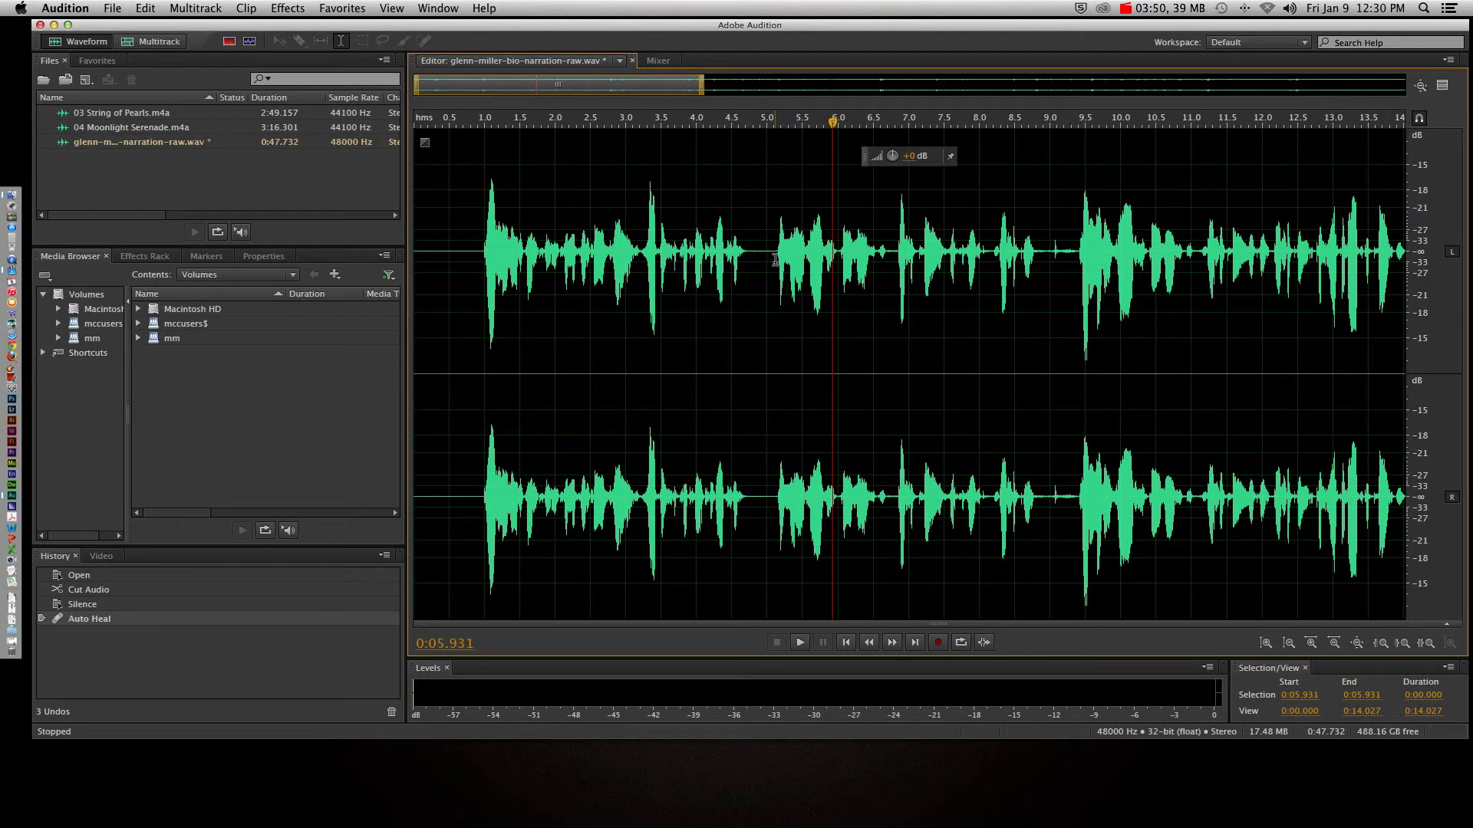
pyautogui.click(696, 265)
pyautogui.press('space')
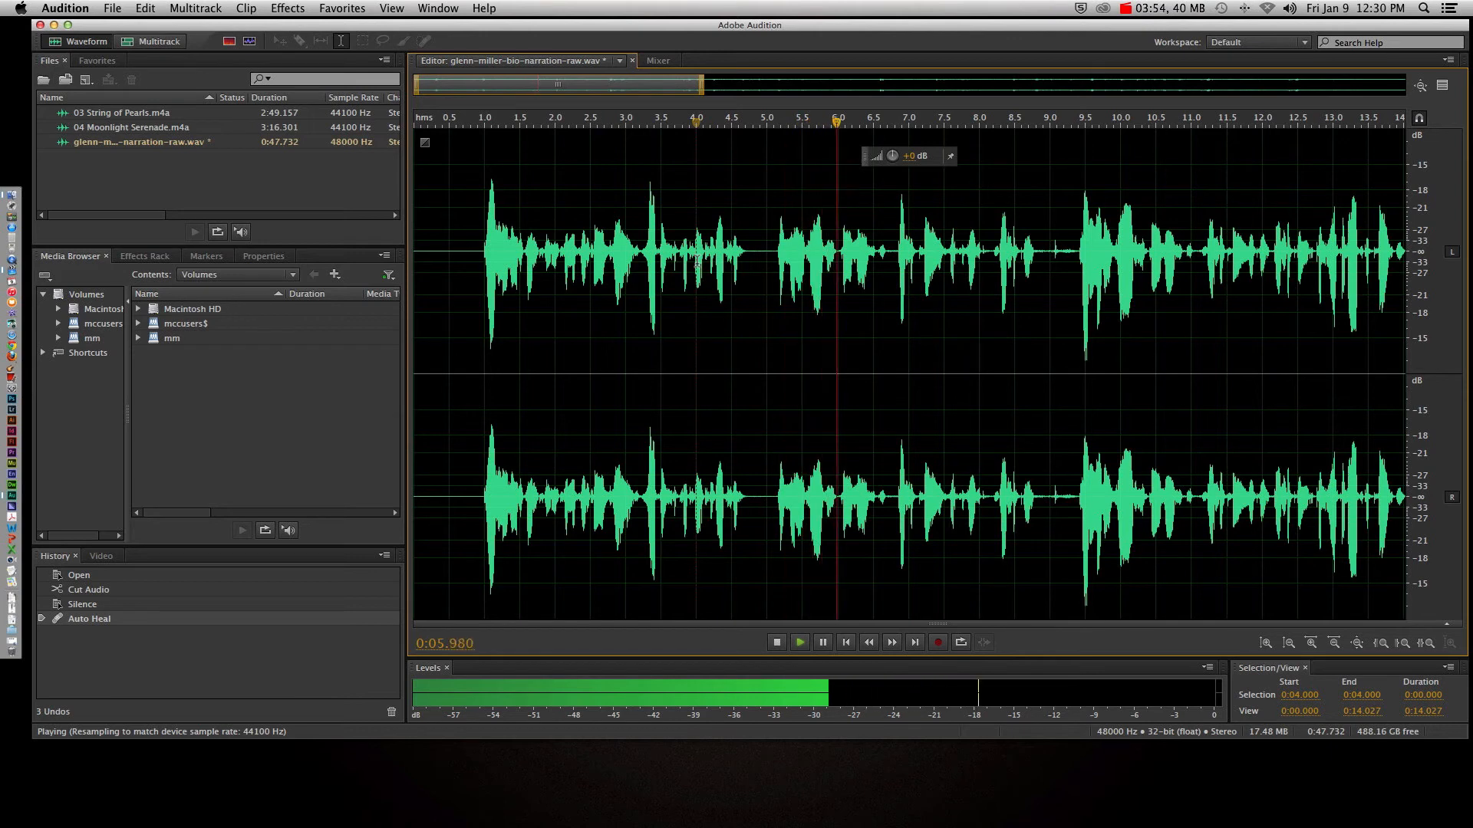
# - Replay the healed pause from about 3.26 seconds and shorten it by cutting a sliver starting at about 4.85 seconds
pyautogui.press('space')
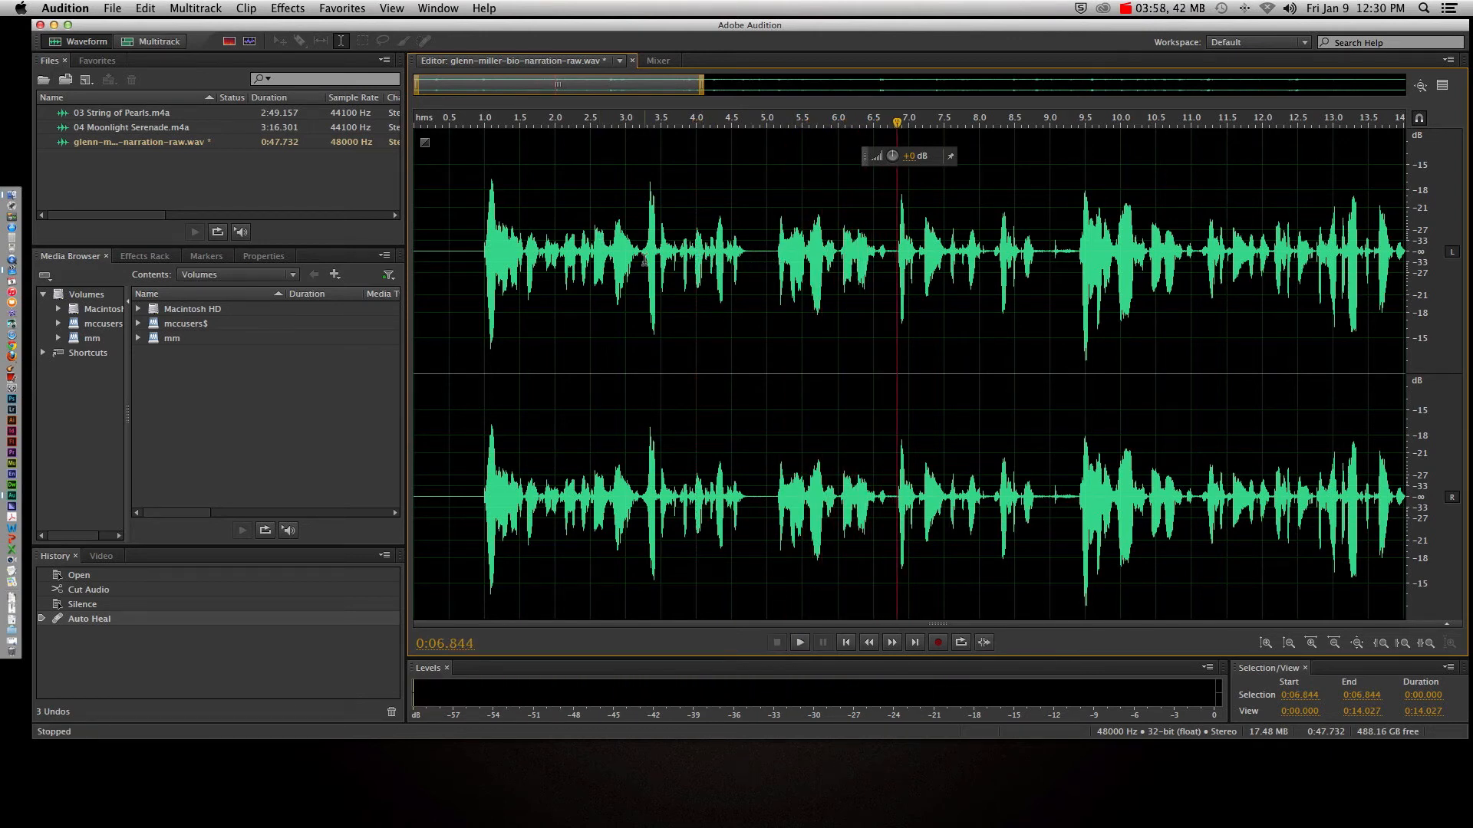
pyautogui.click(644, 259)
pyautogui.press('space')
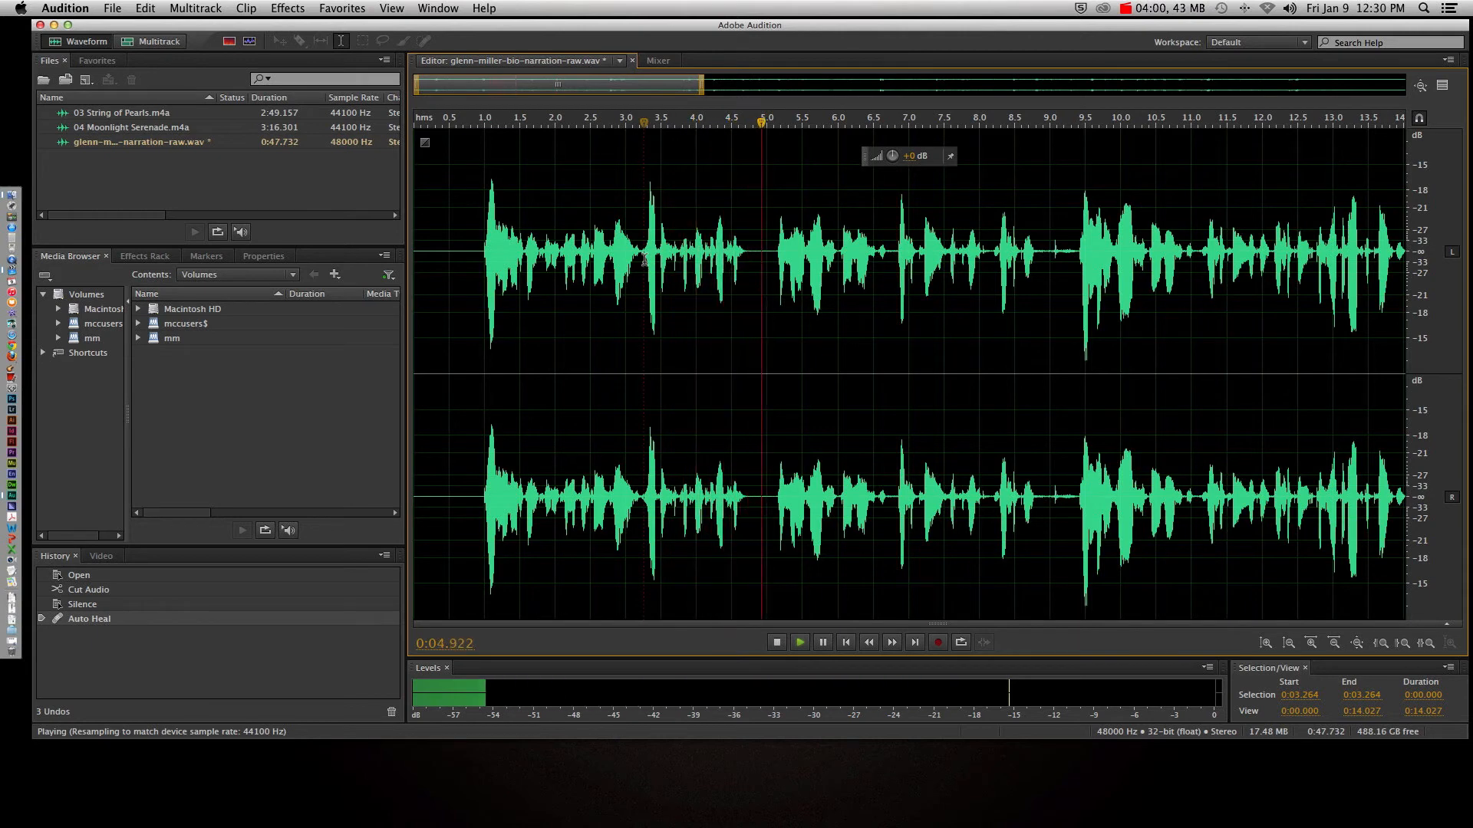
pyautogui.press('space')
pyautogui.moveTo(767, 255); pyautogui.dragTo(756, 257)
pyautogui.press('super+x')
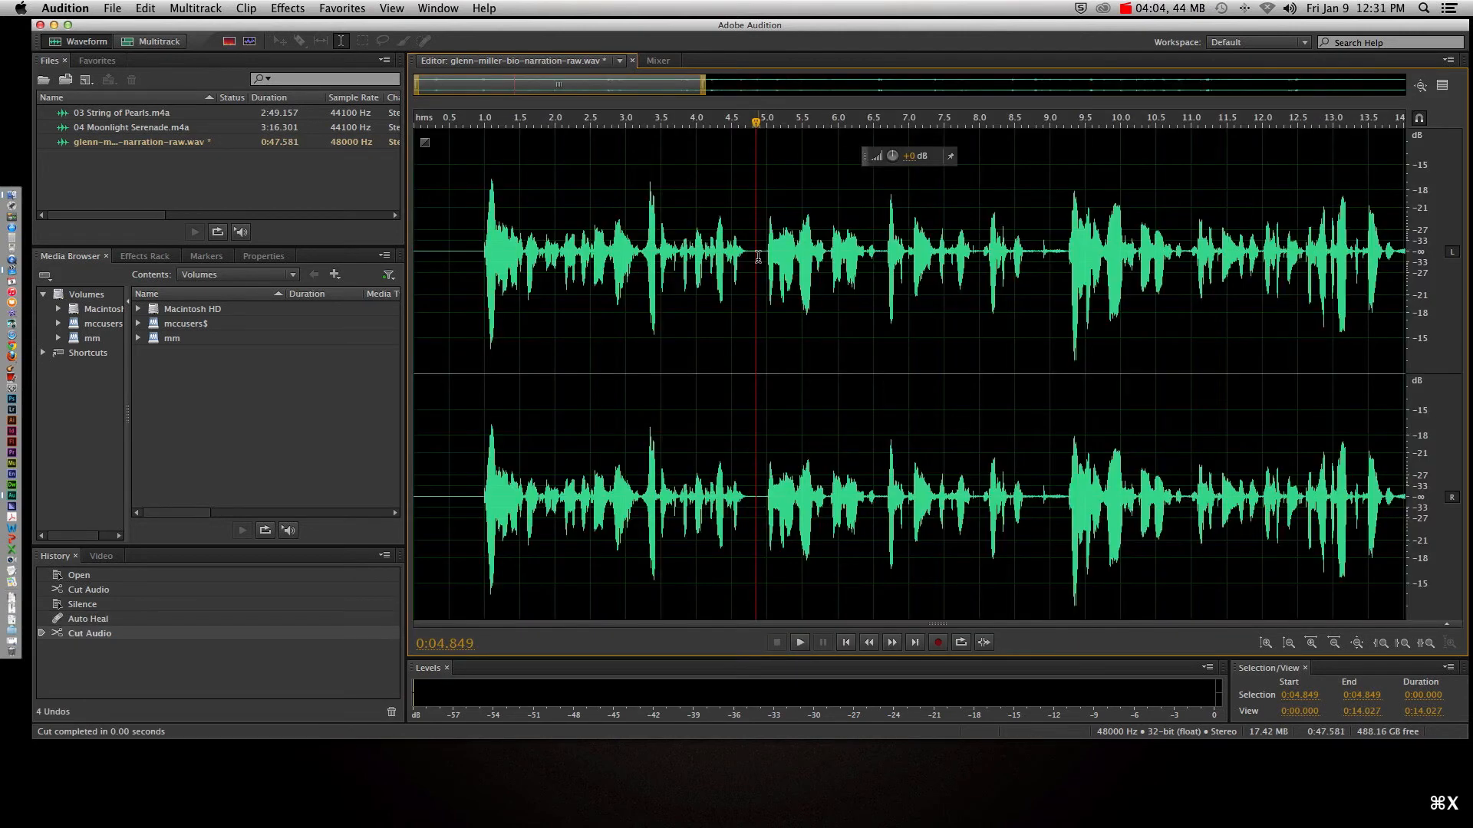
# - Listen to the shortened pause between the two phrases, starting from 3 seconds
pyautogui.click(627, 254)
pyautogui.press('space')
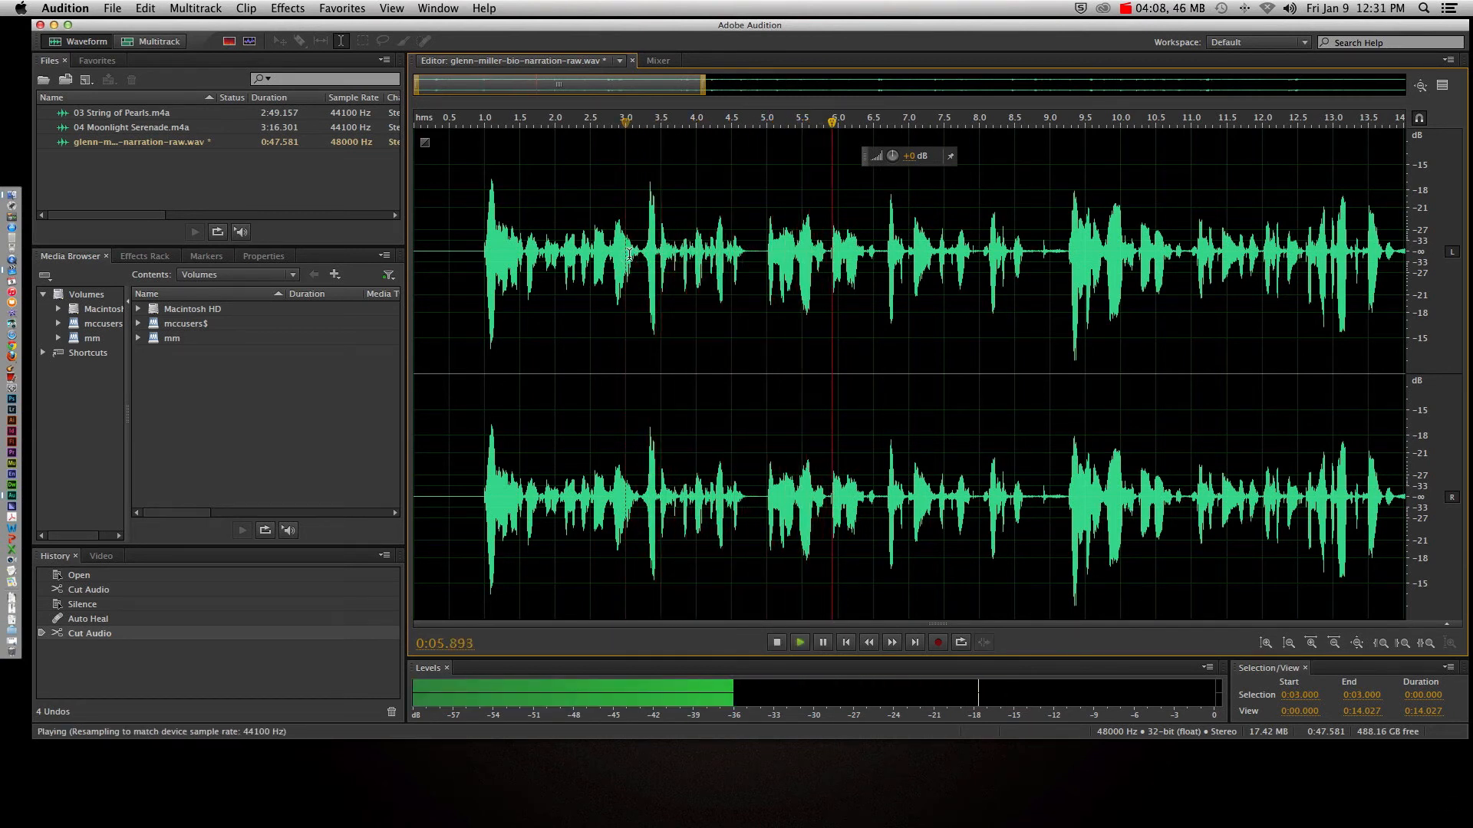
pyautogui.press('space')
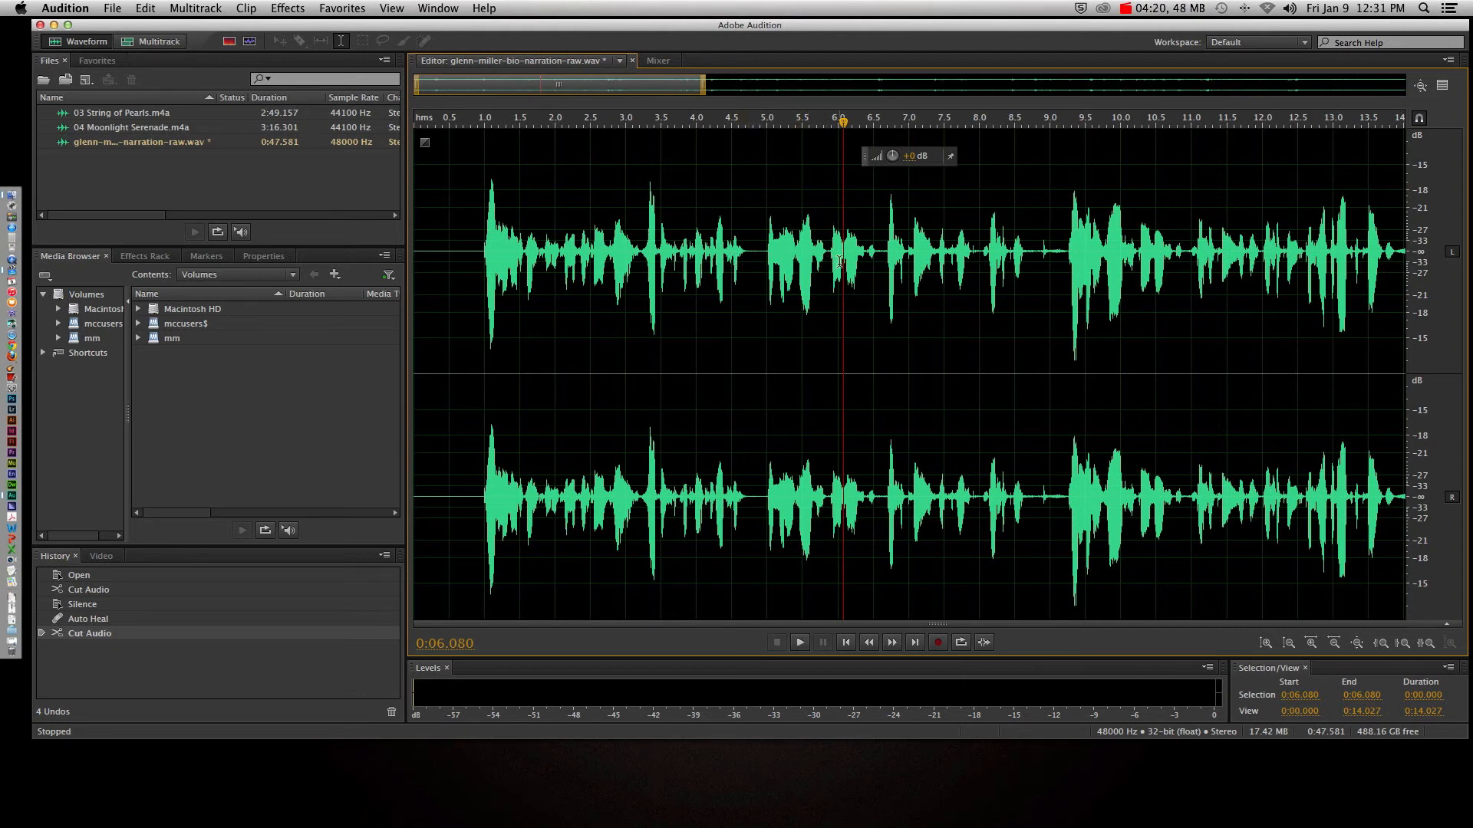
# - Audition the second phrase and the start of the third, from about 6.08 seconds and again from 4.82 seconds
pyautogui.hscroll(5, 826, 264)
pyautogui.hscroll(5, 826, 265)
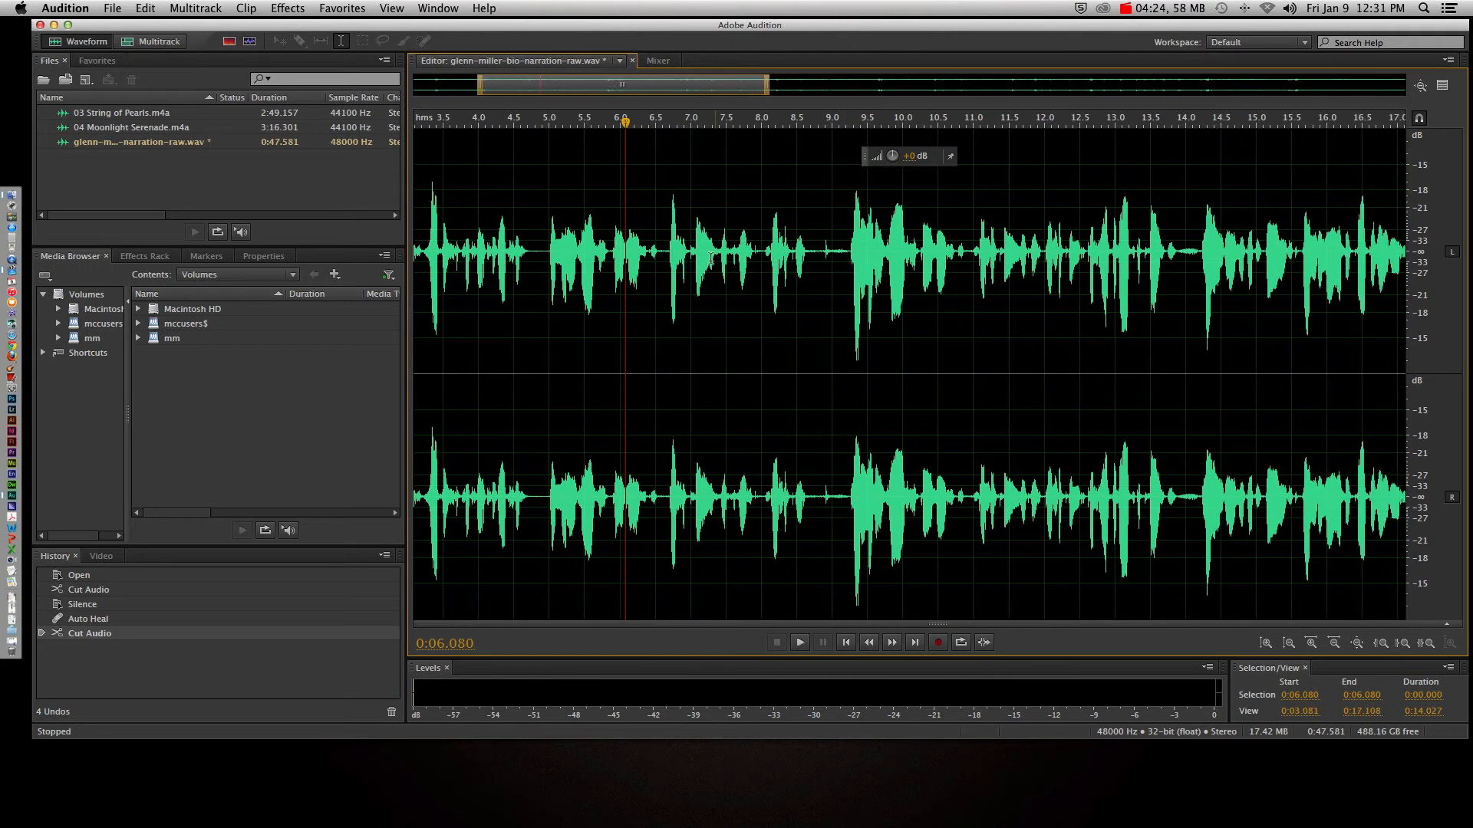
pyautogui.press('space')
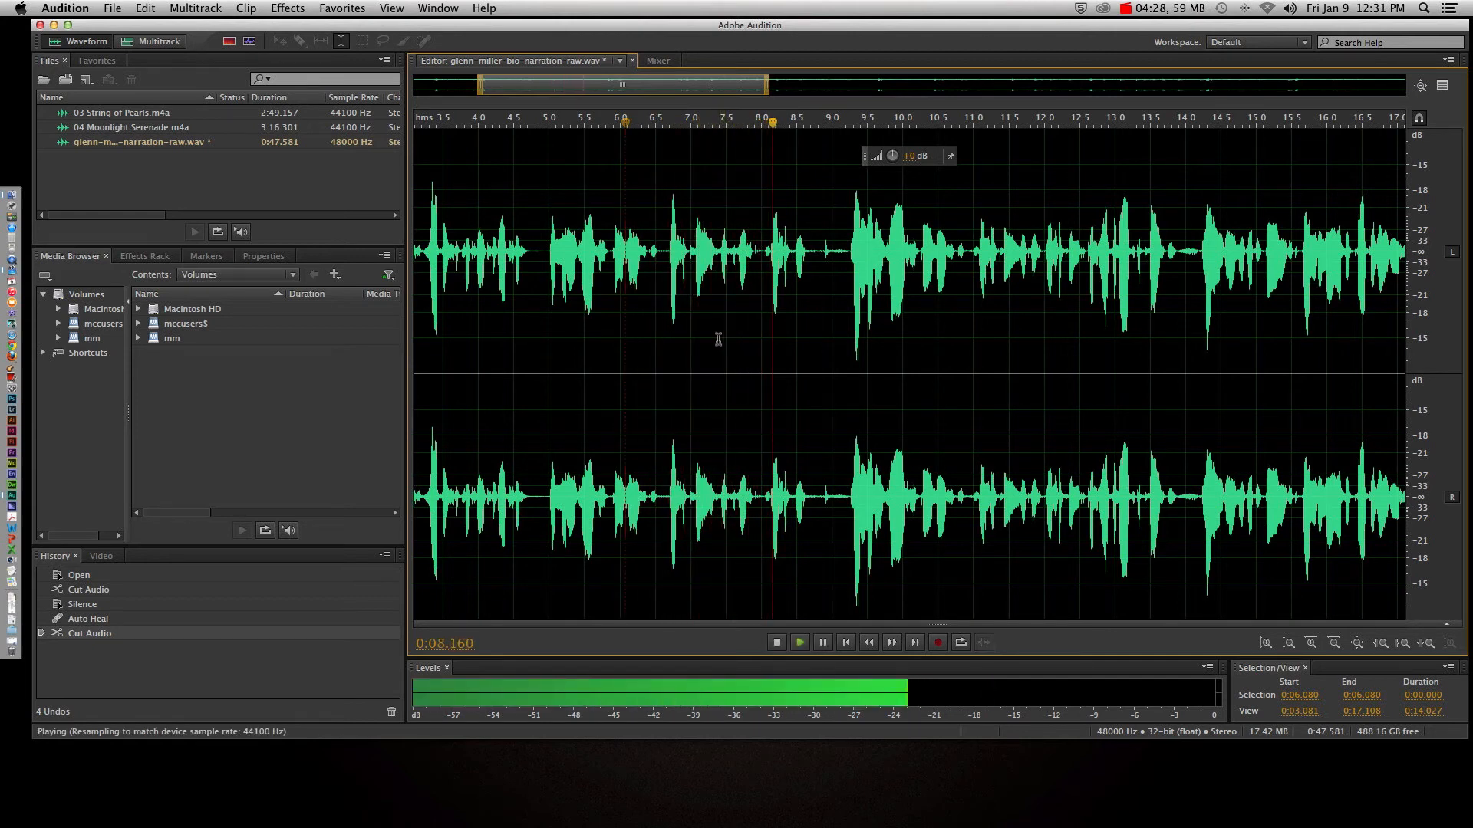
pyautogui.press('space')
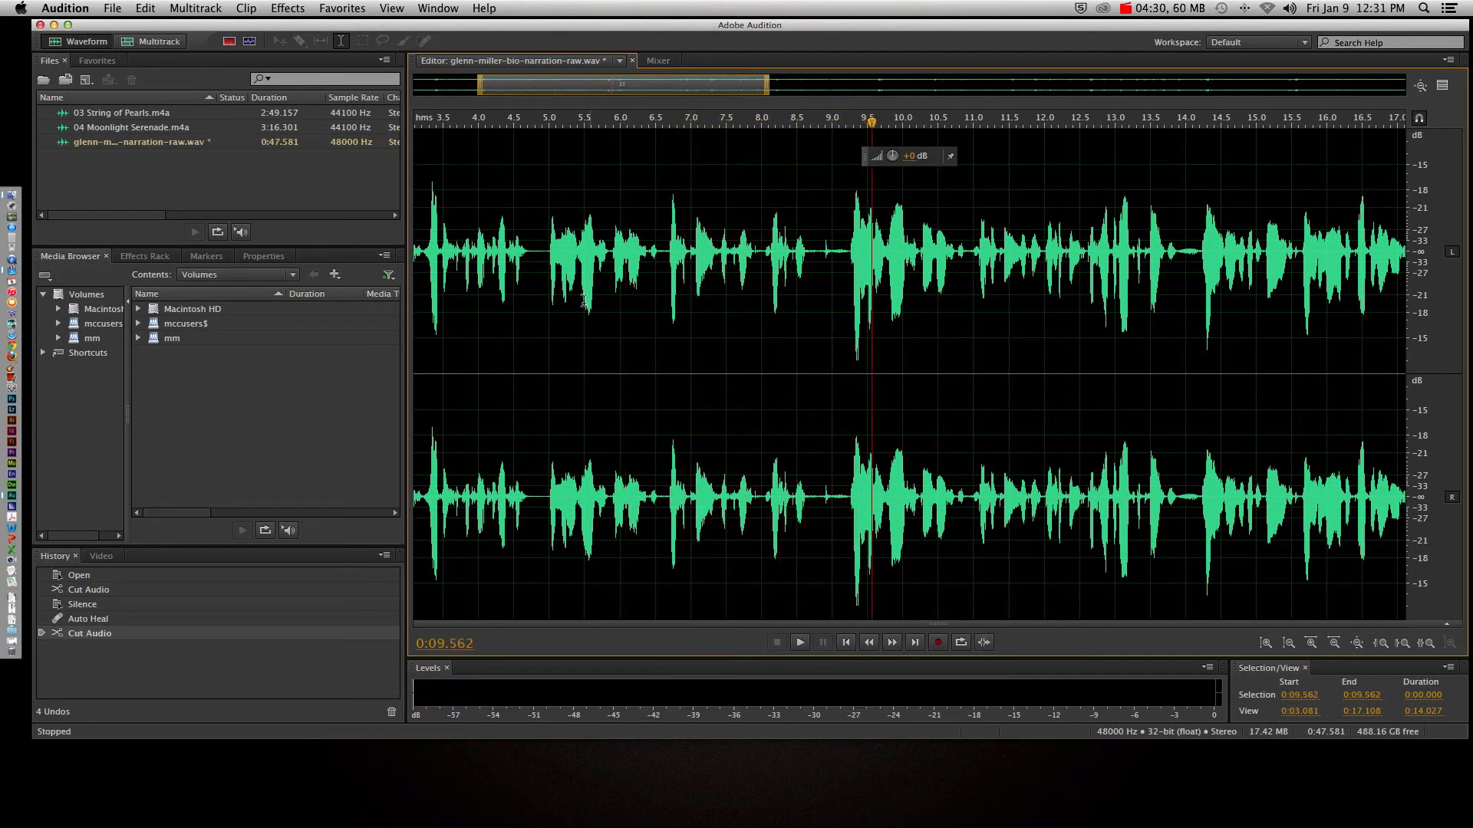
pyautogui.click(537, 263)
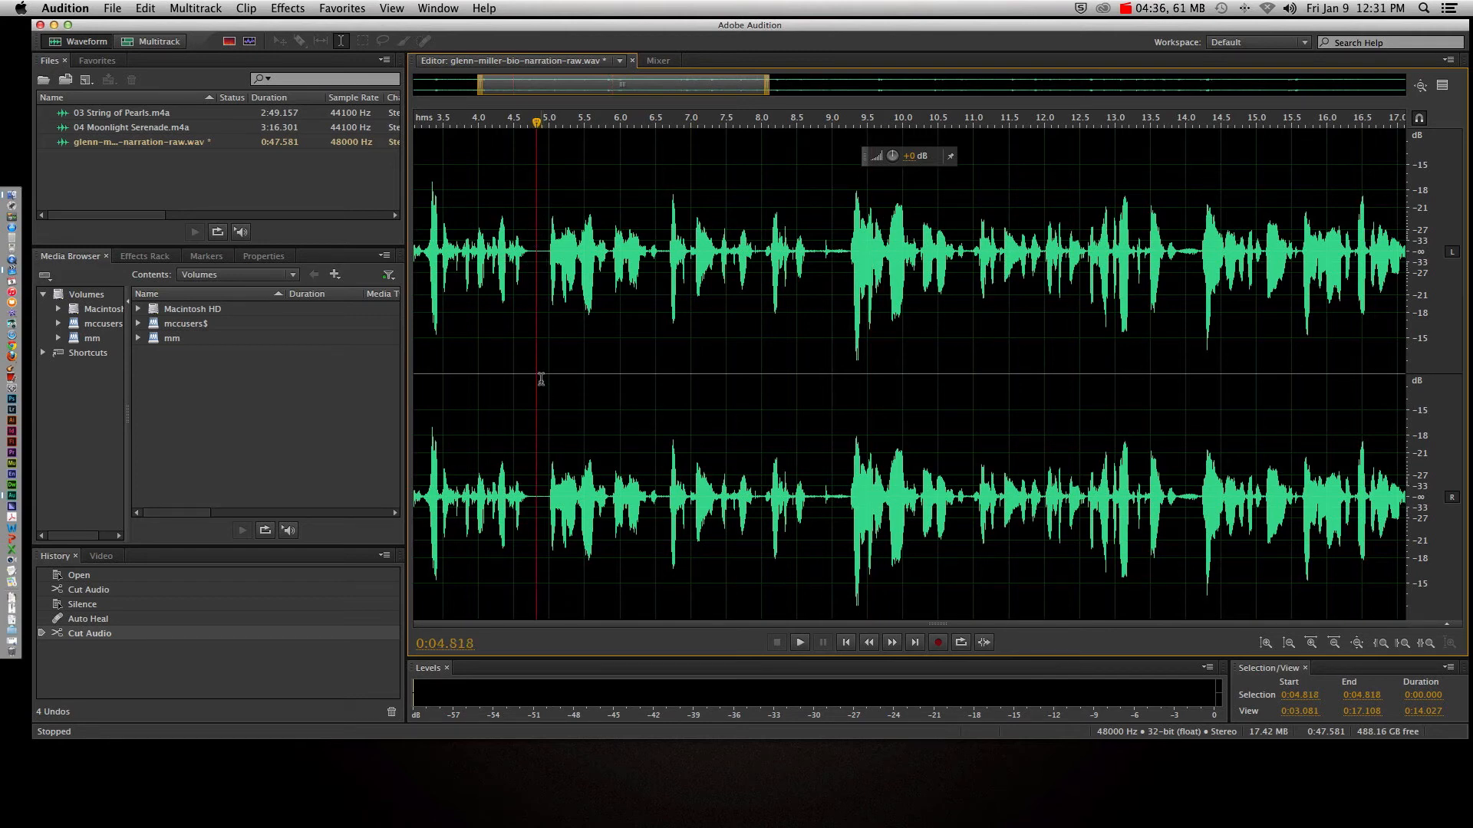
pyautogui.press('space')
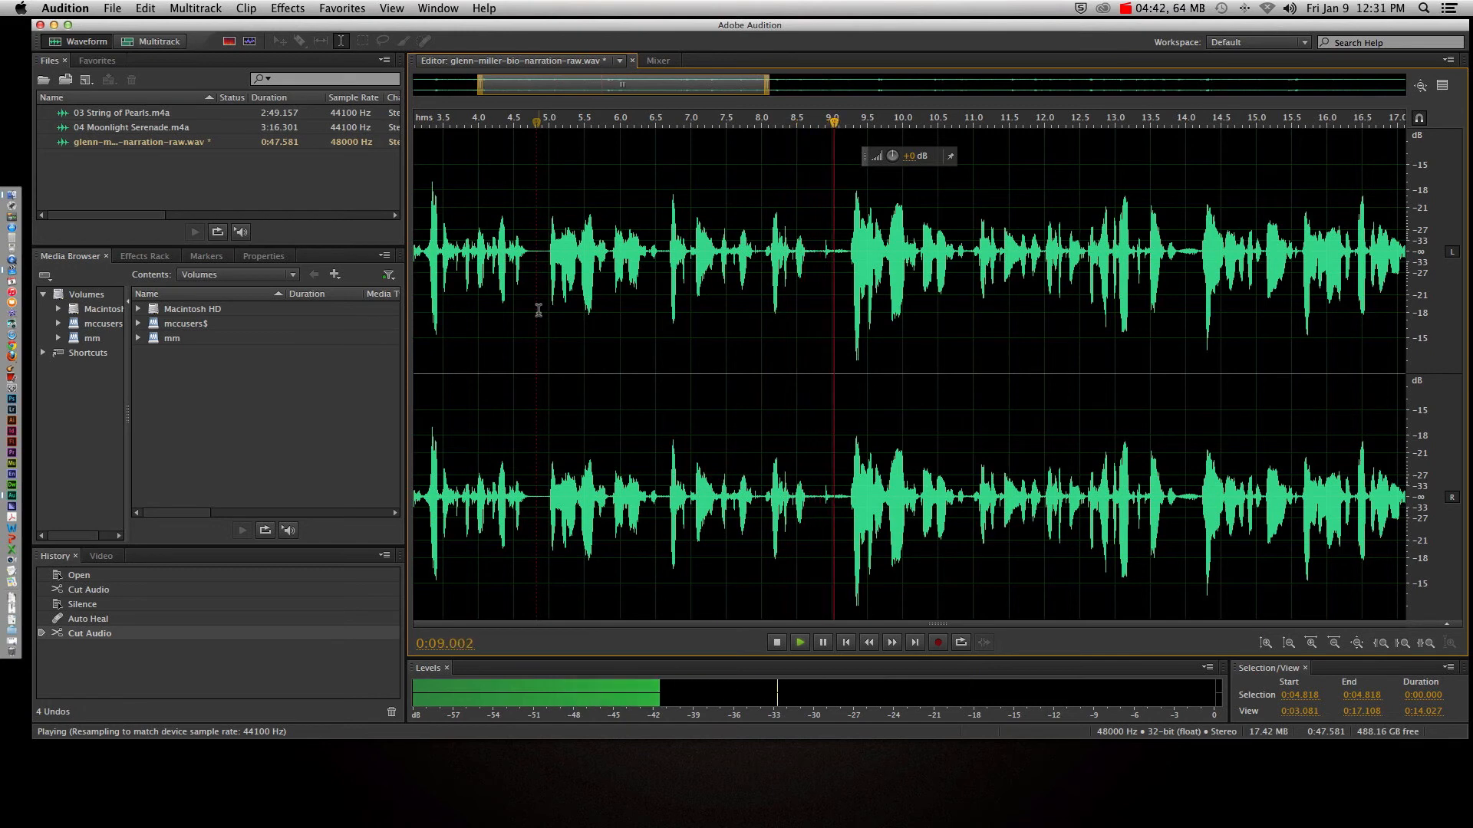
pyautogui.press('space')
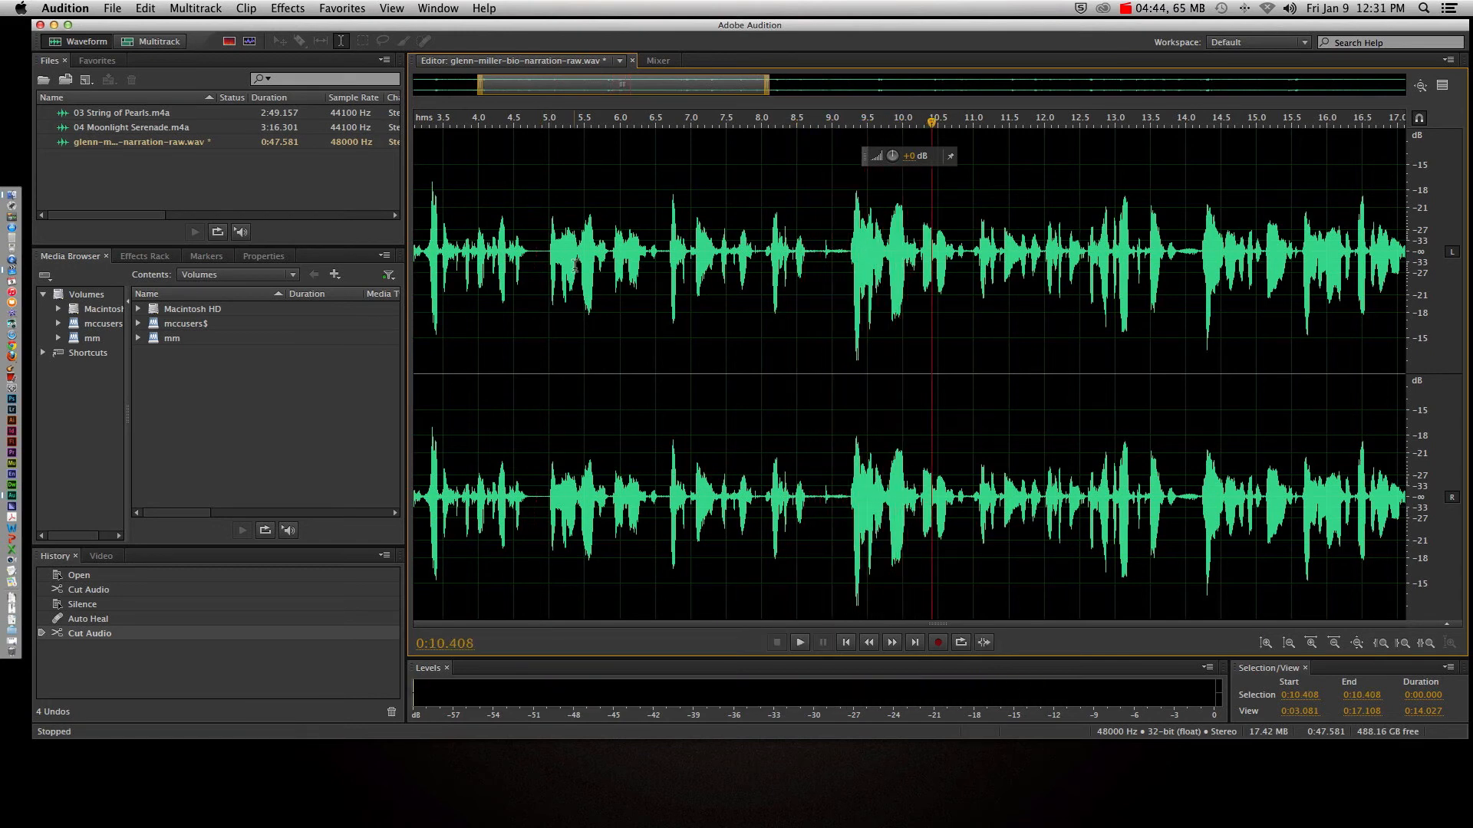
# - Cut the second phrase, from 5 to 9 seconds, and listen to the join starting from 3.5 seconds
pyautogui.moveTo(546, 263); pyautogui.dragTo(828, 268)
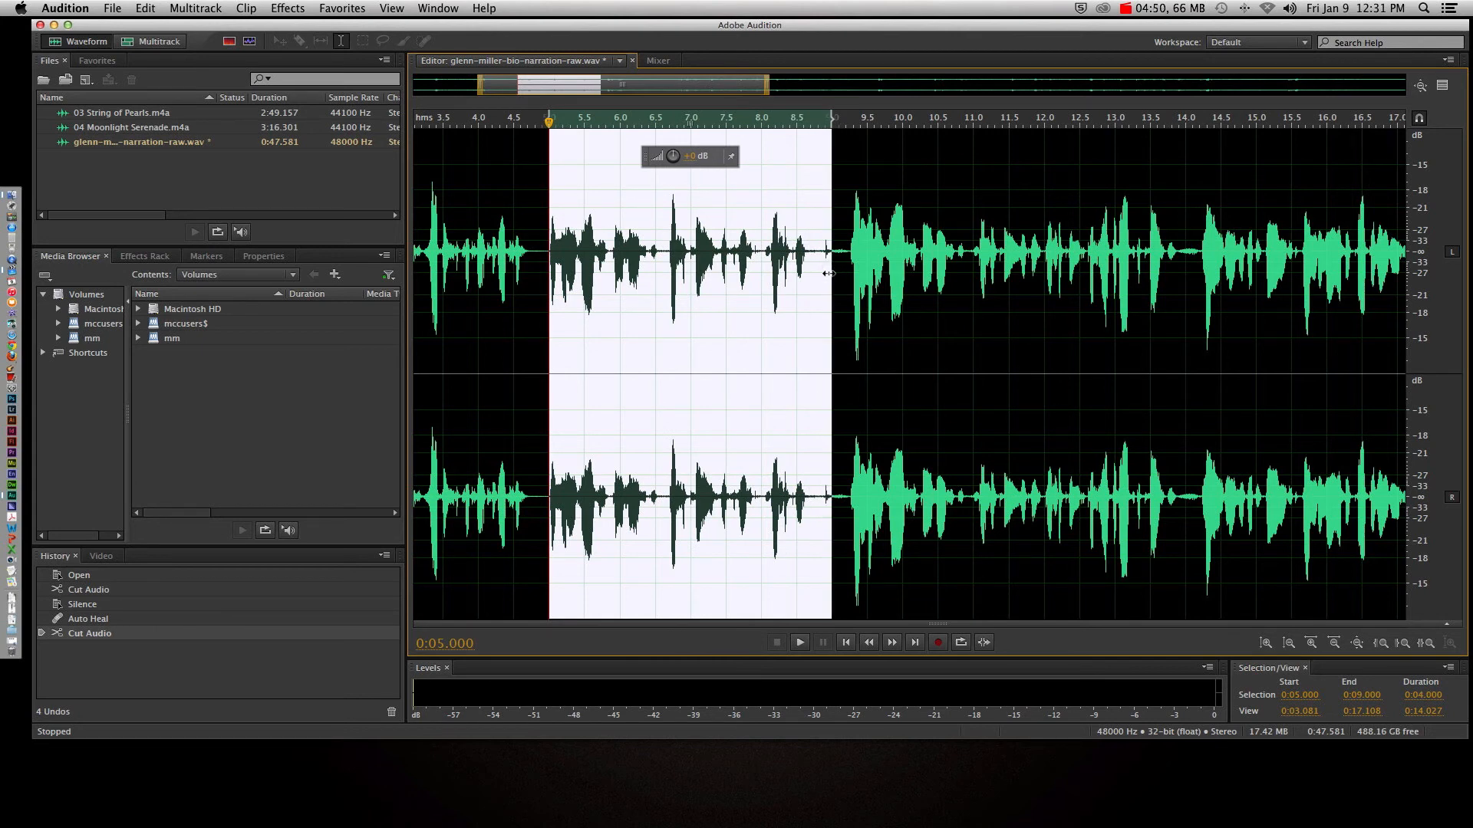
pyautogui.press('super+x')
pyautogui.click(443, 261)
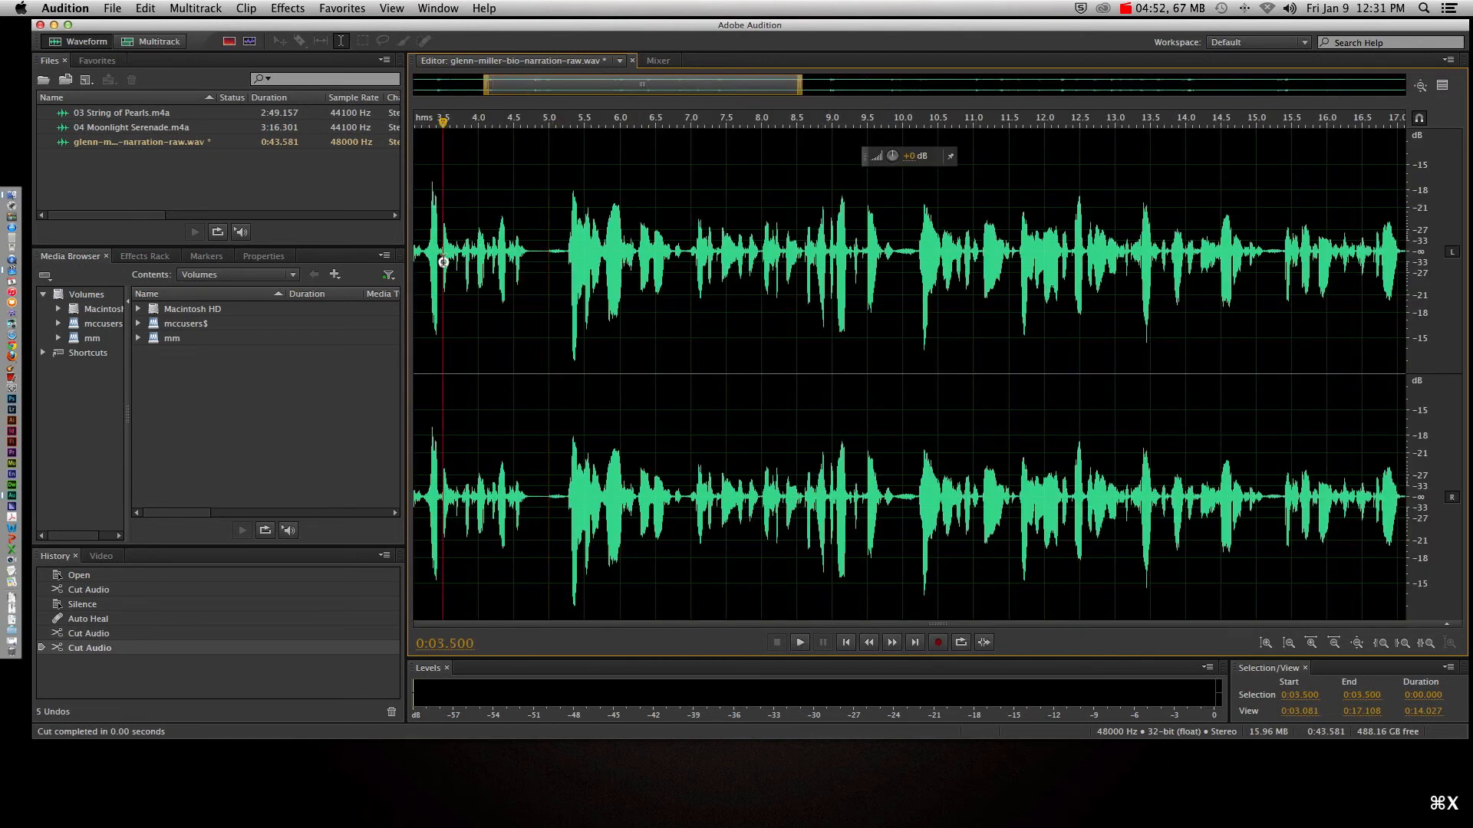
pyautogui.press('space')
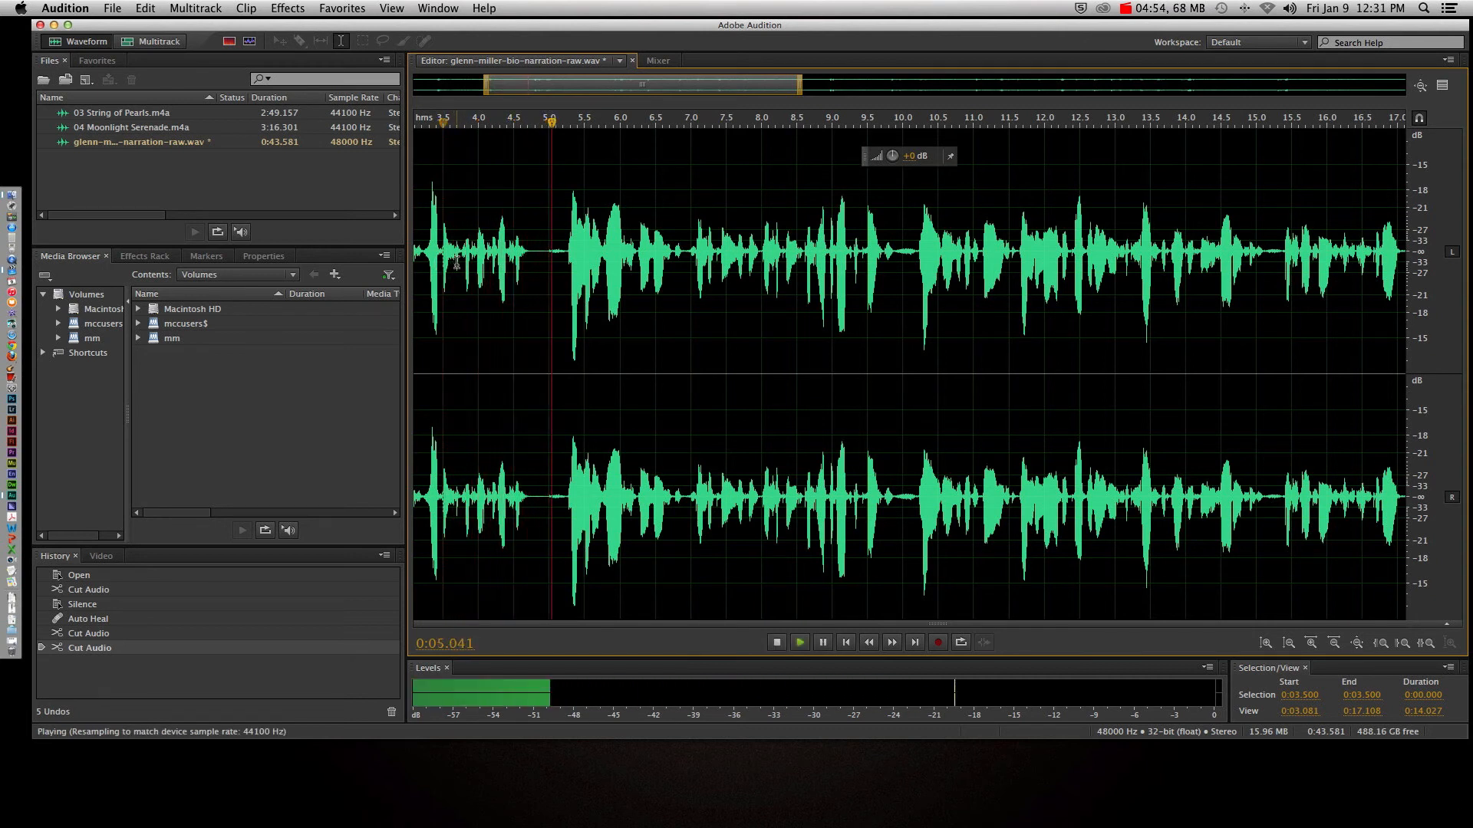
pyautogui.press('space')
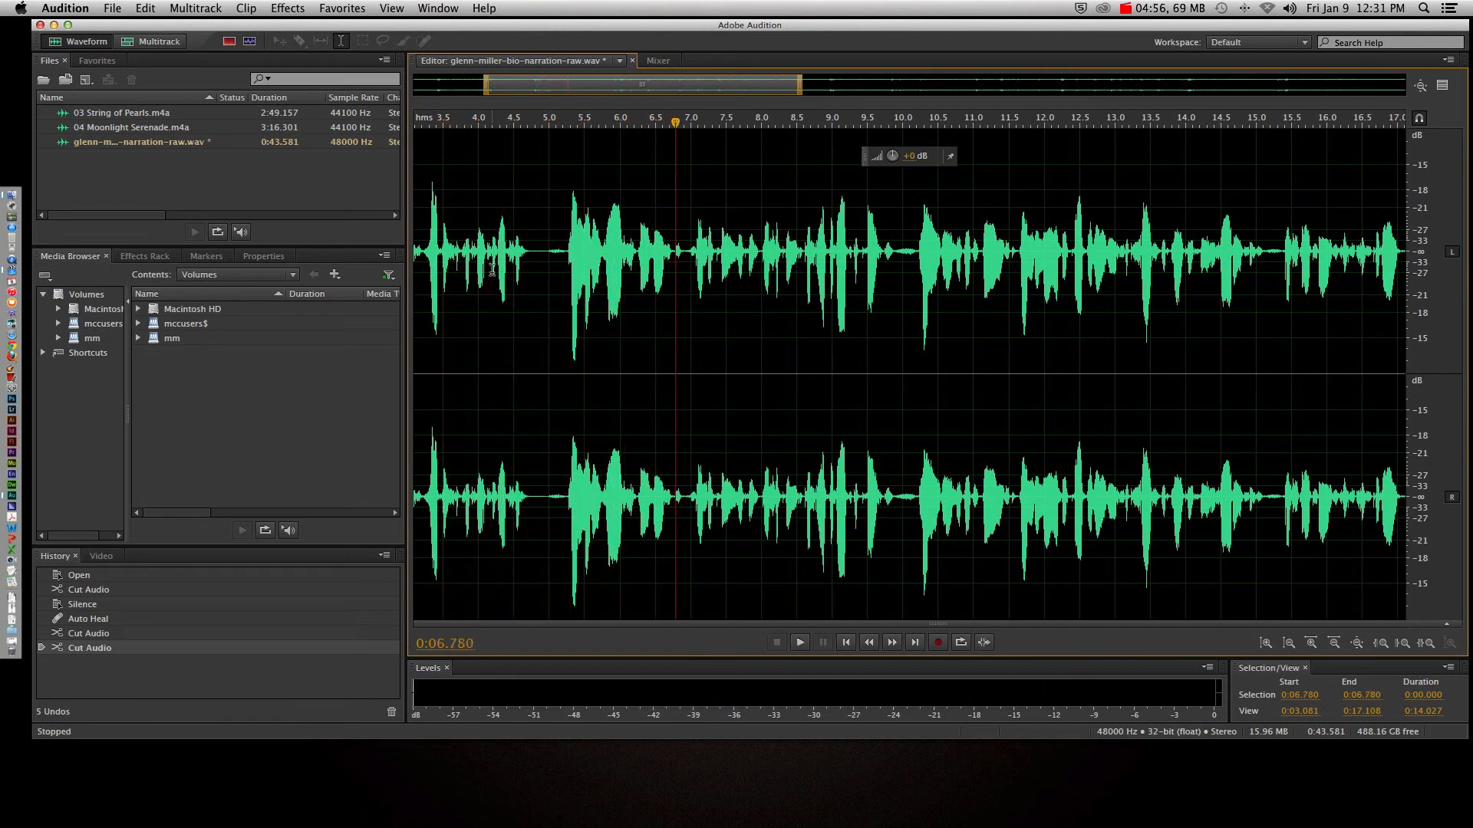
# - Try Auto Heal on the pause from about 4.73 to 5.26 seconds, listen from 3.5 seconds, and undo it
pyautogui.moveTo(568, 259); pyautogui.dragTo(530, 262)
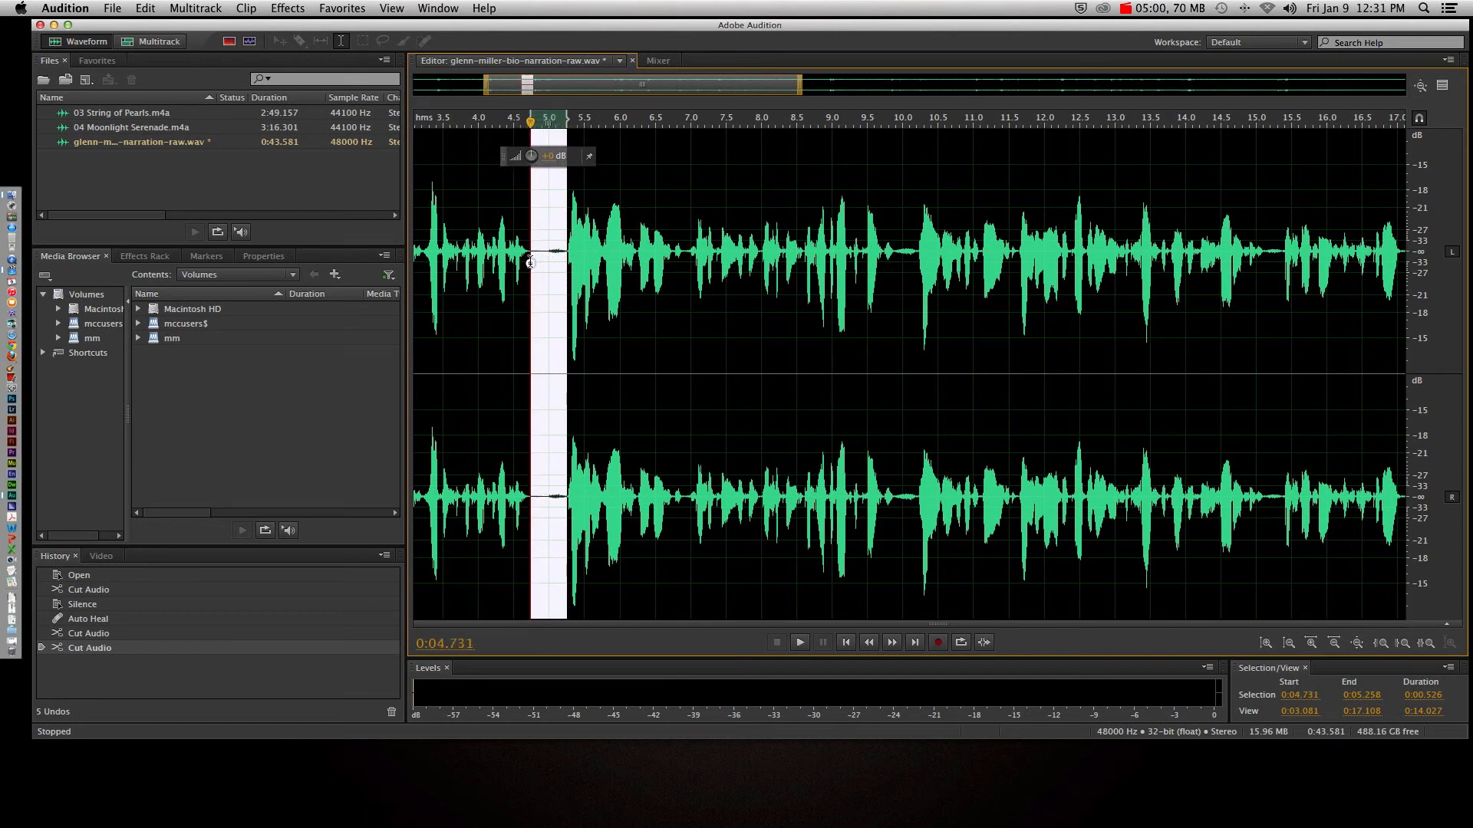
pyautogui.scroll(1, 527, 247)
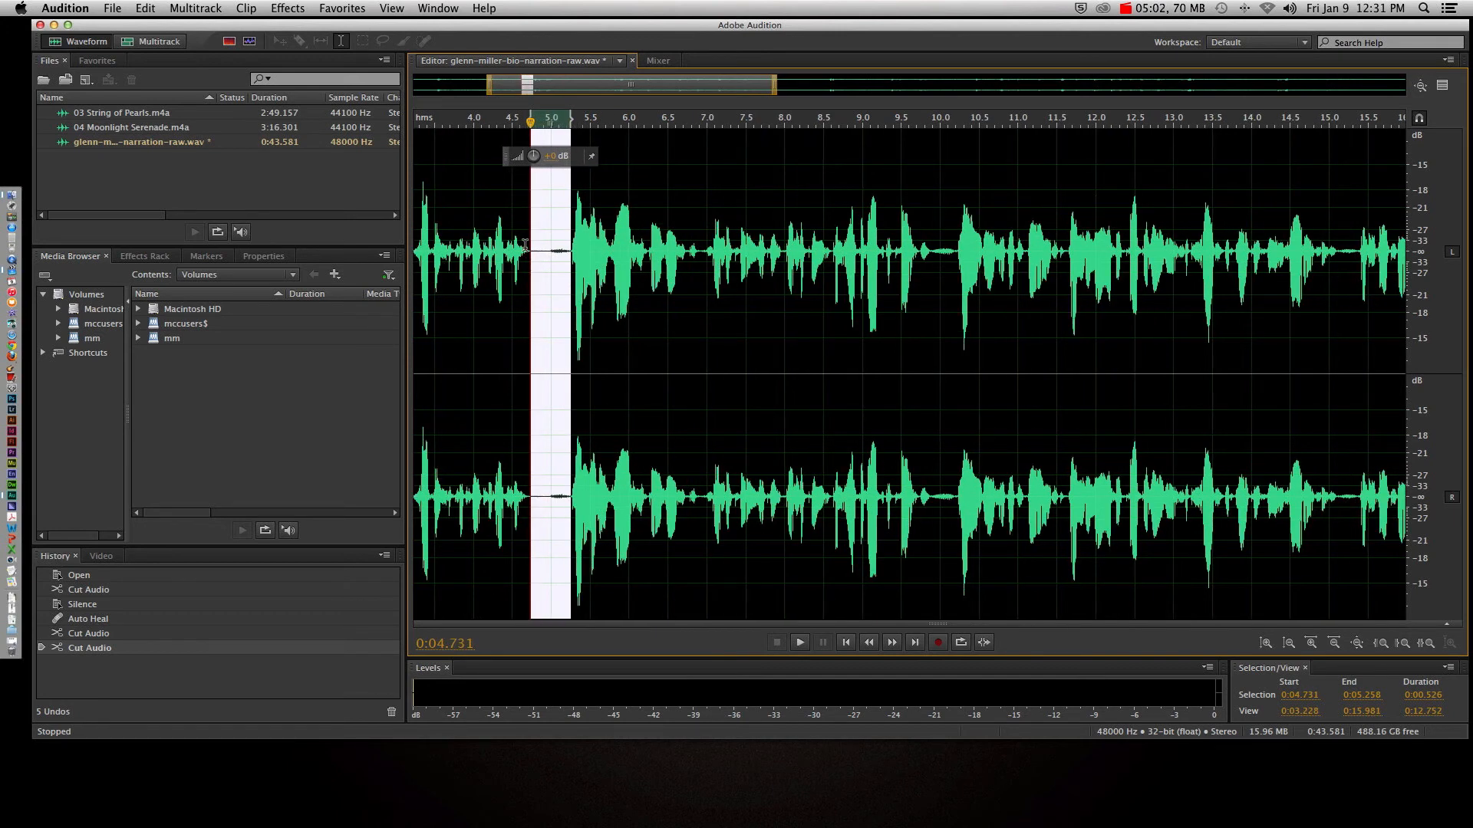
pyautogui.press('super+u')
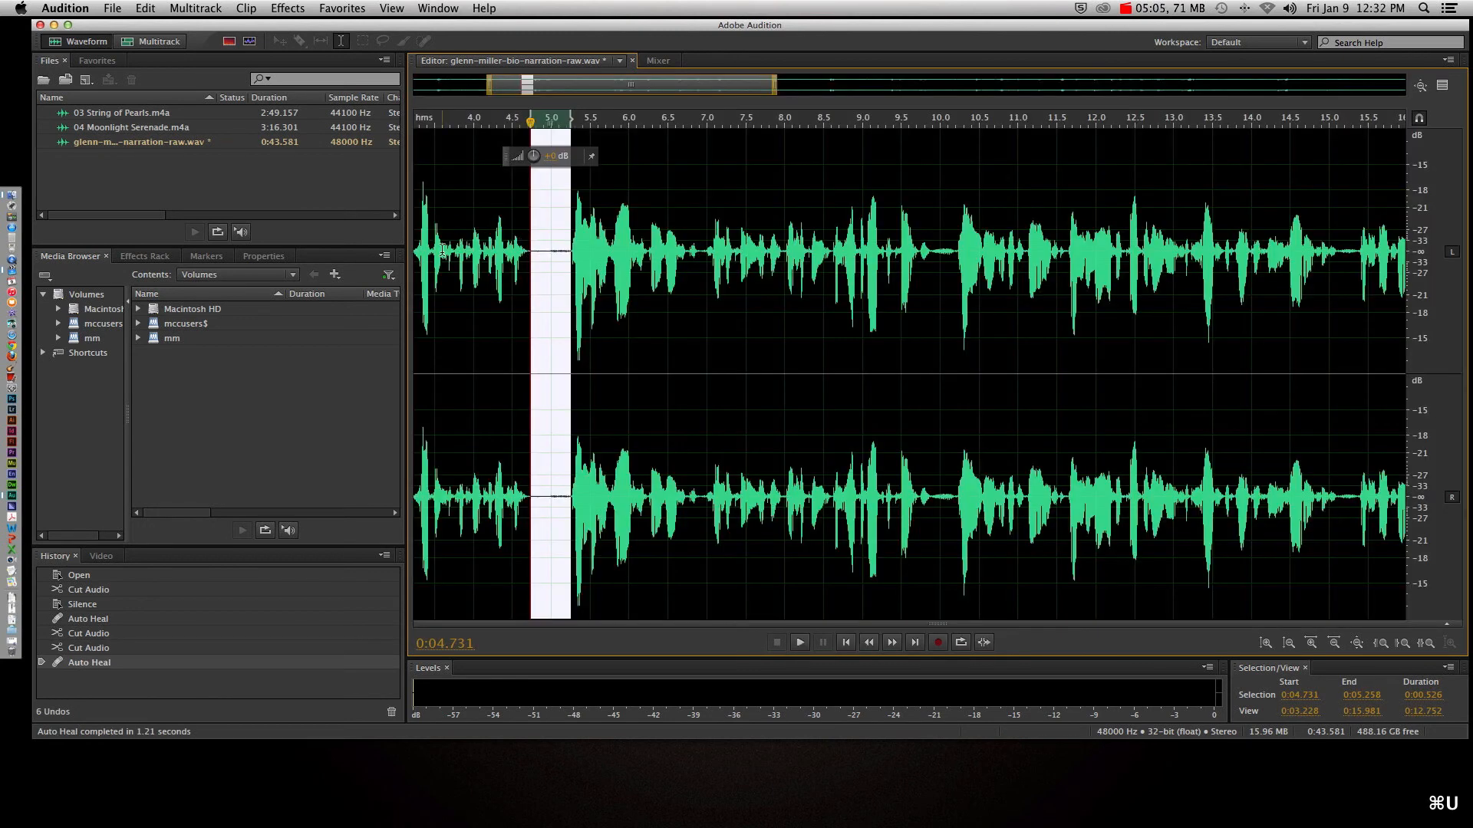
pyautogui.click(435, 251)
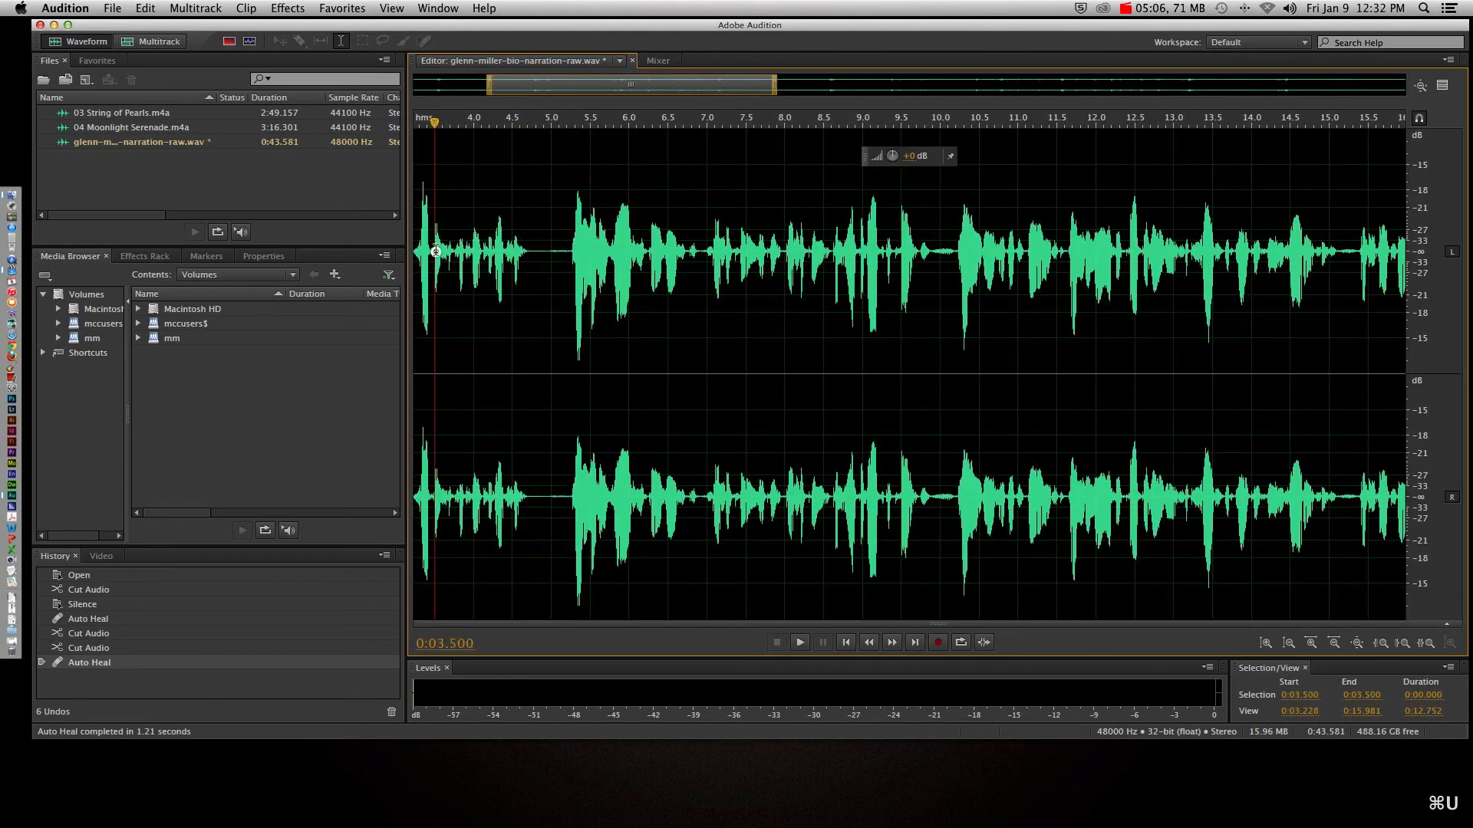
pyautogui.press('space')
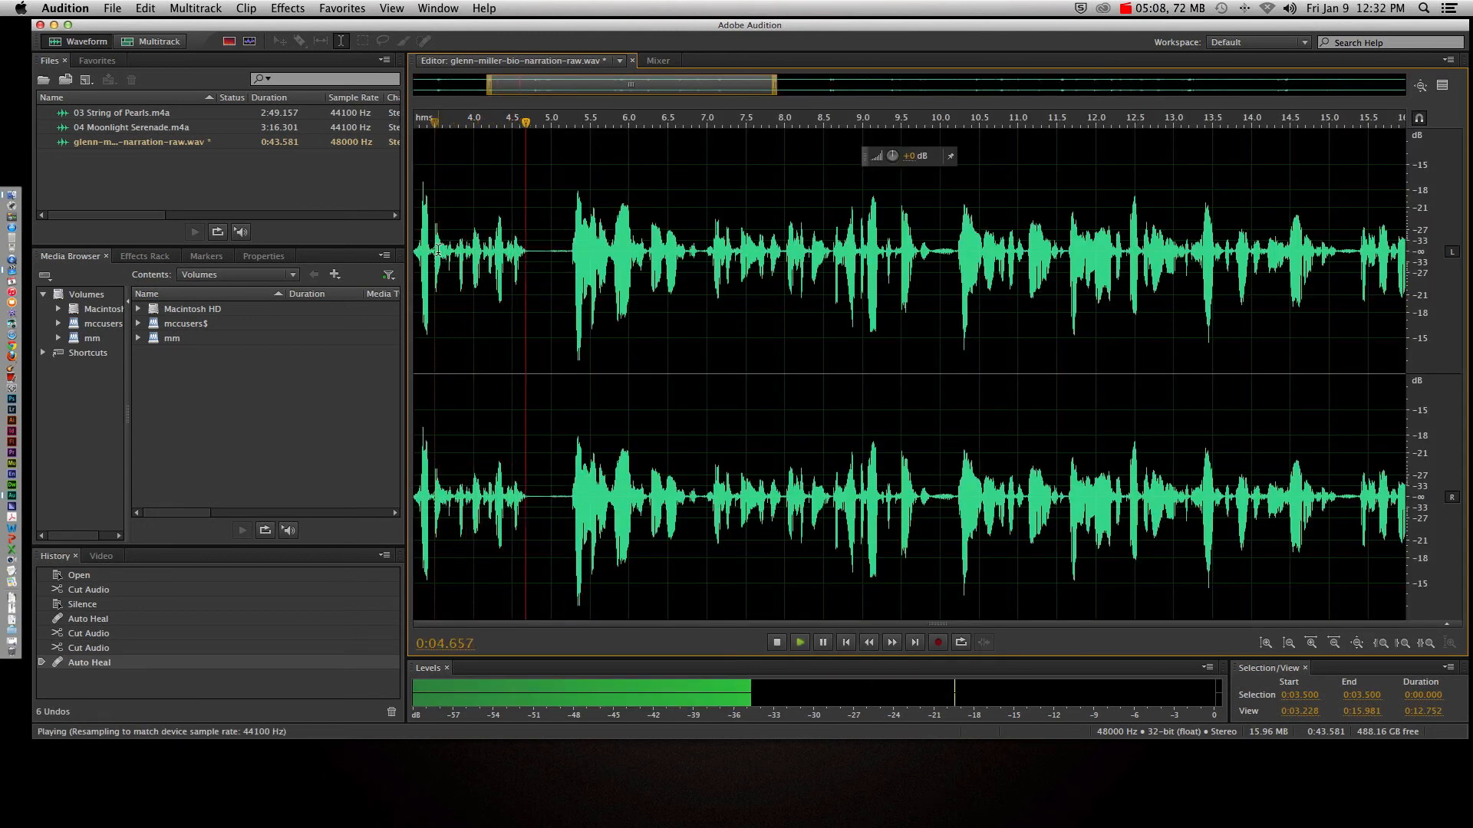
pyautogui.press('space')
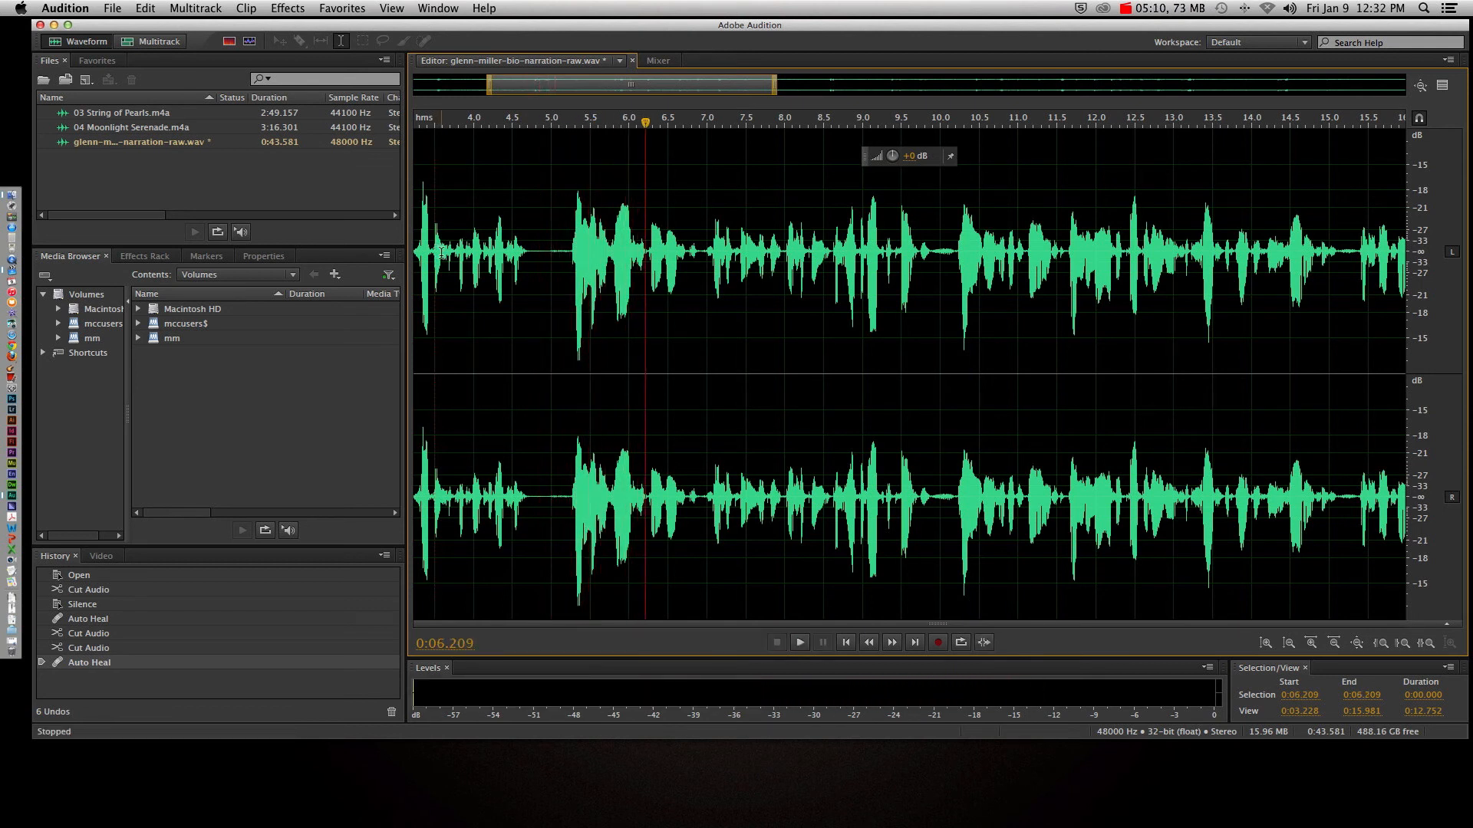
pyautogui.press('super+z')
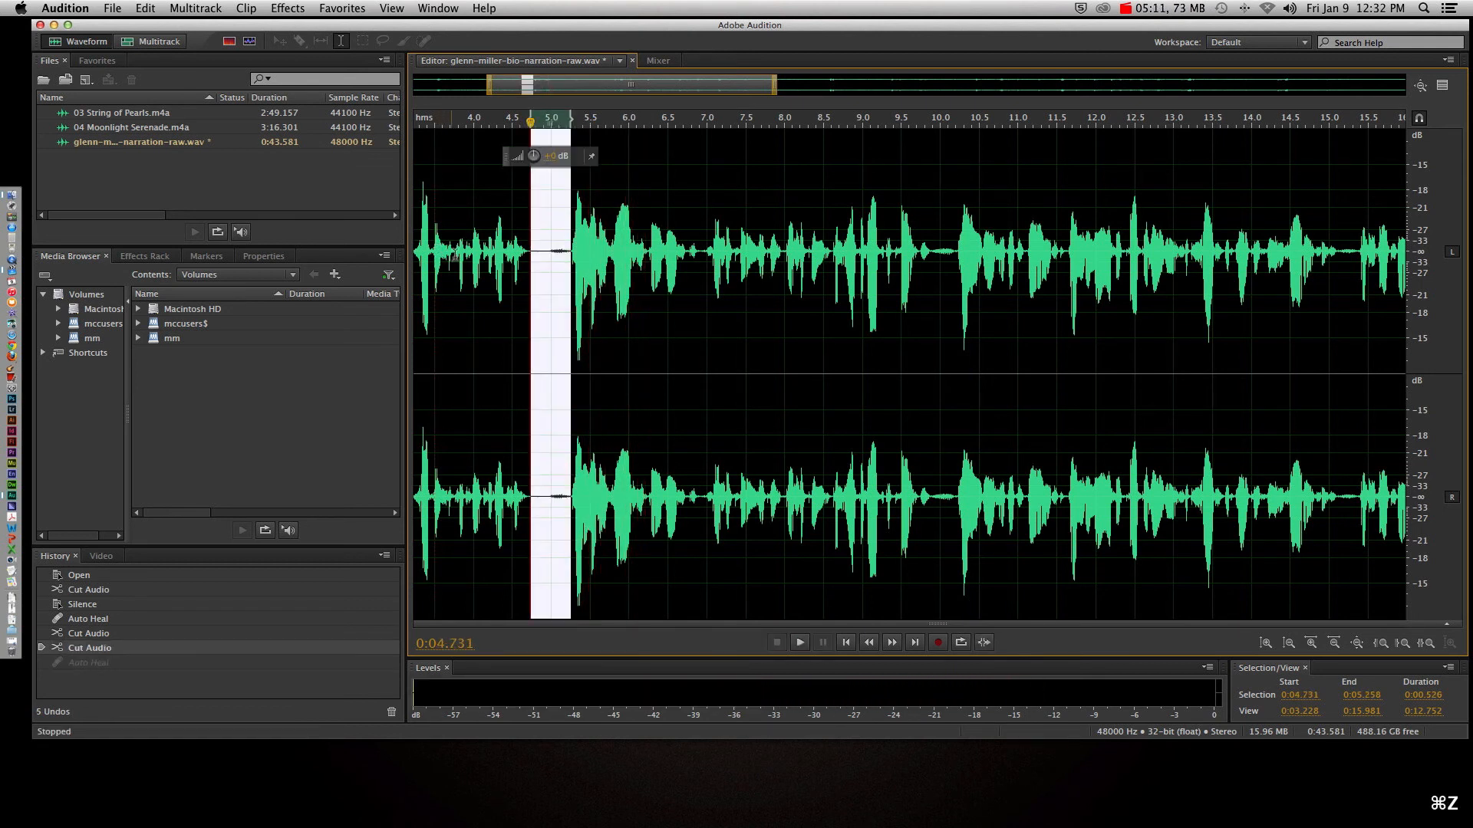
# - Lower the volume of only the breath noise from about 5 to 5.24 seconds and play the passage from about 3.82 seconds
pyautogui.click(551, 253)
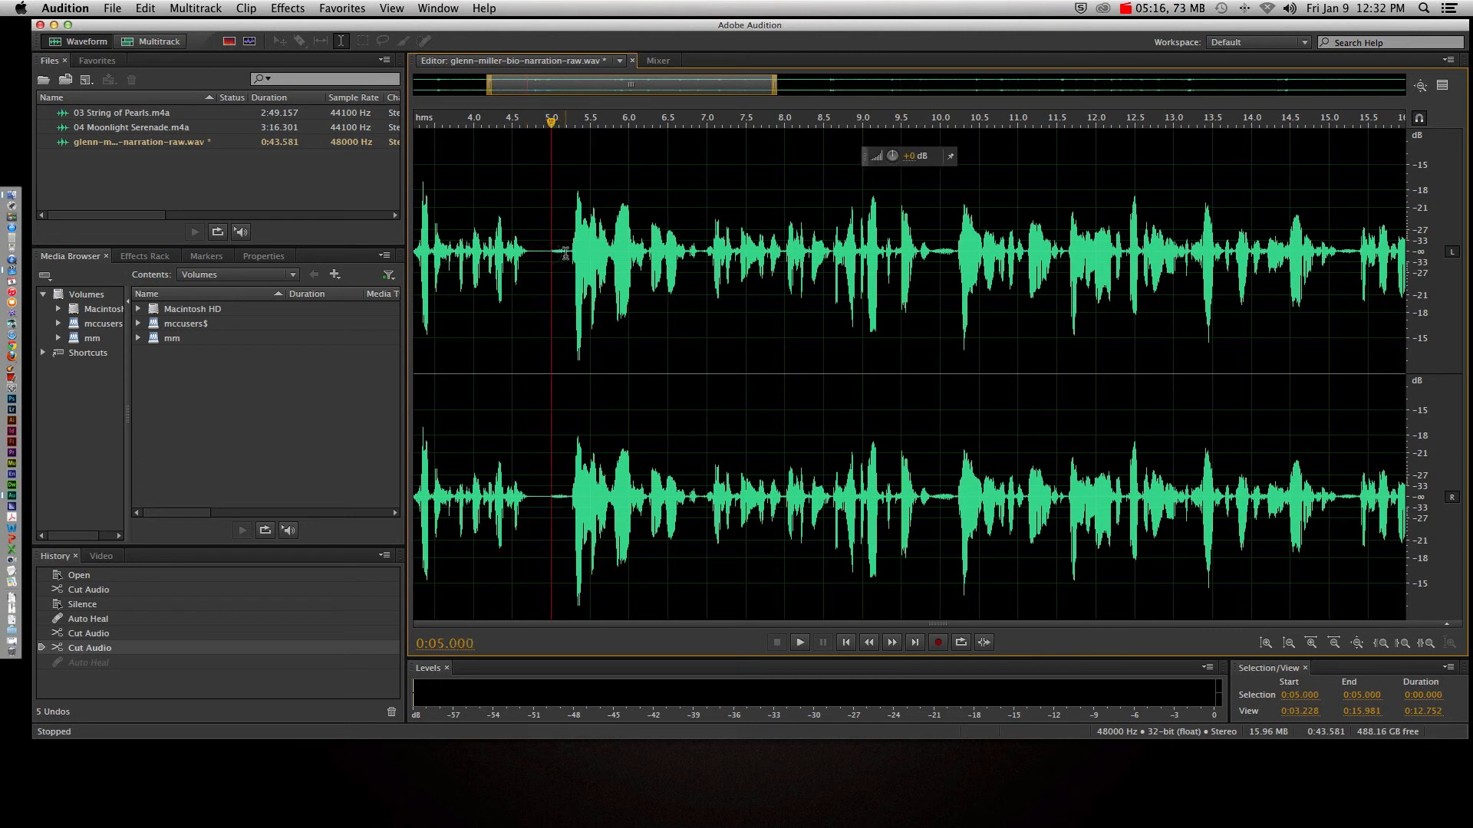
pyautogui.click(569, 252)
pyautogui.moveTo(570, 253); pyautogui.dragTo(551, 253)
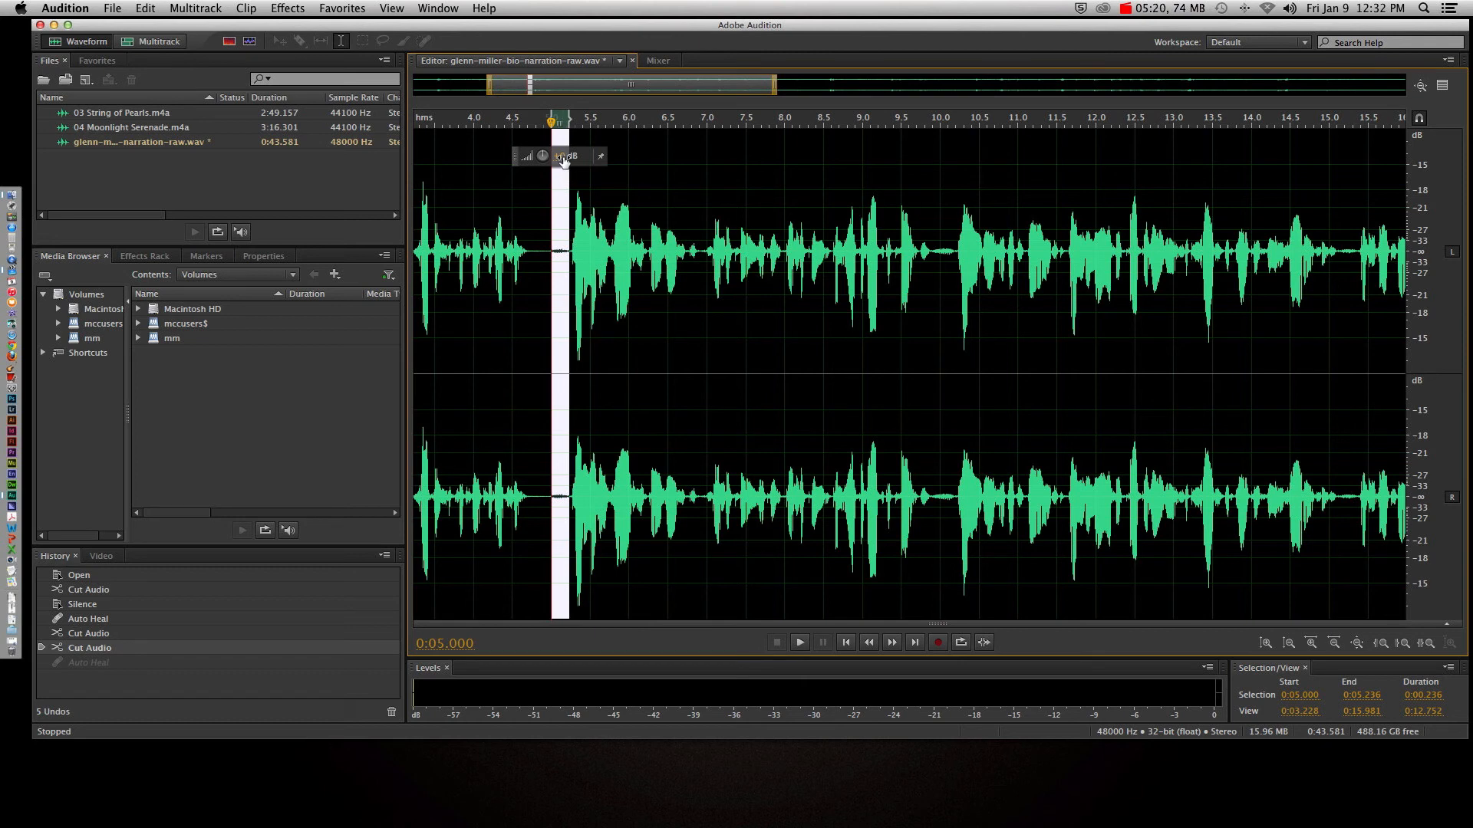
pyautogui.moveTo(564, 159); pyautogui.dragTo(548, 159)
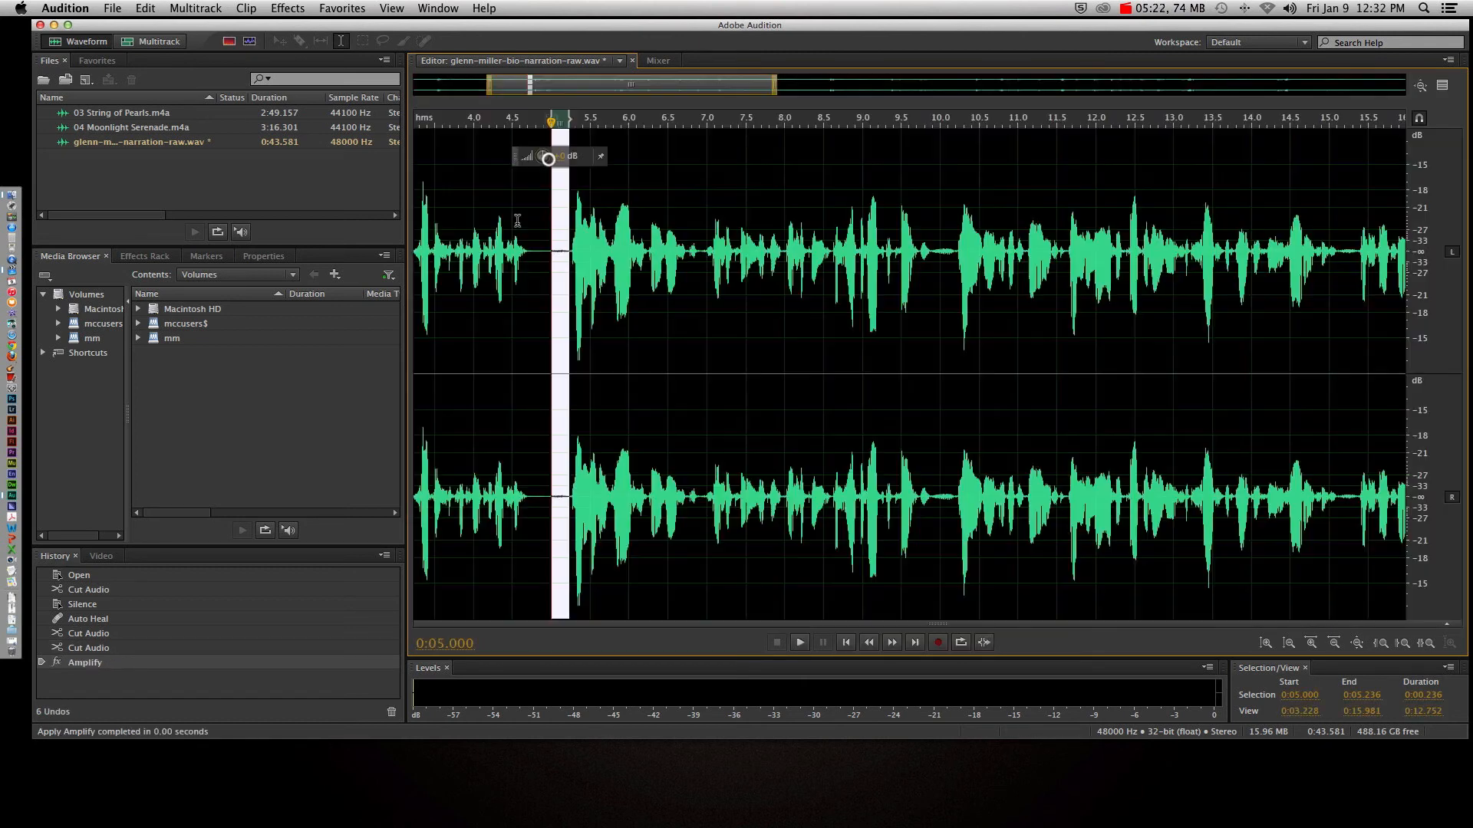
pyautogui.click(460, 252)
pyautogui.press('space')
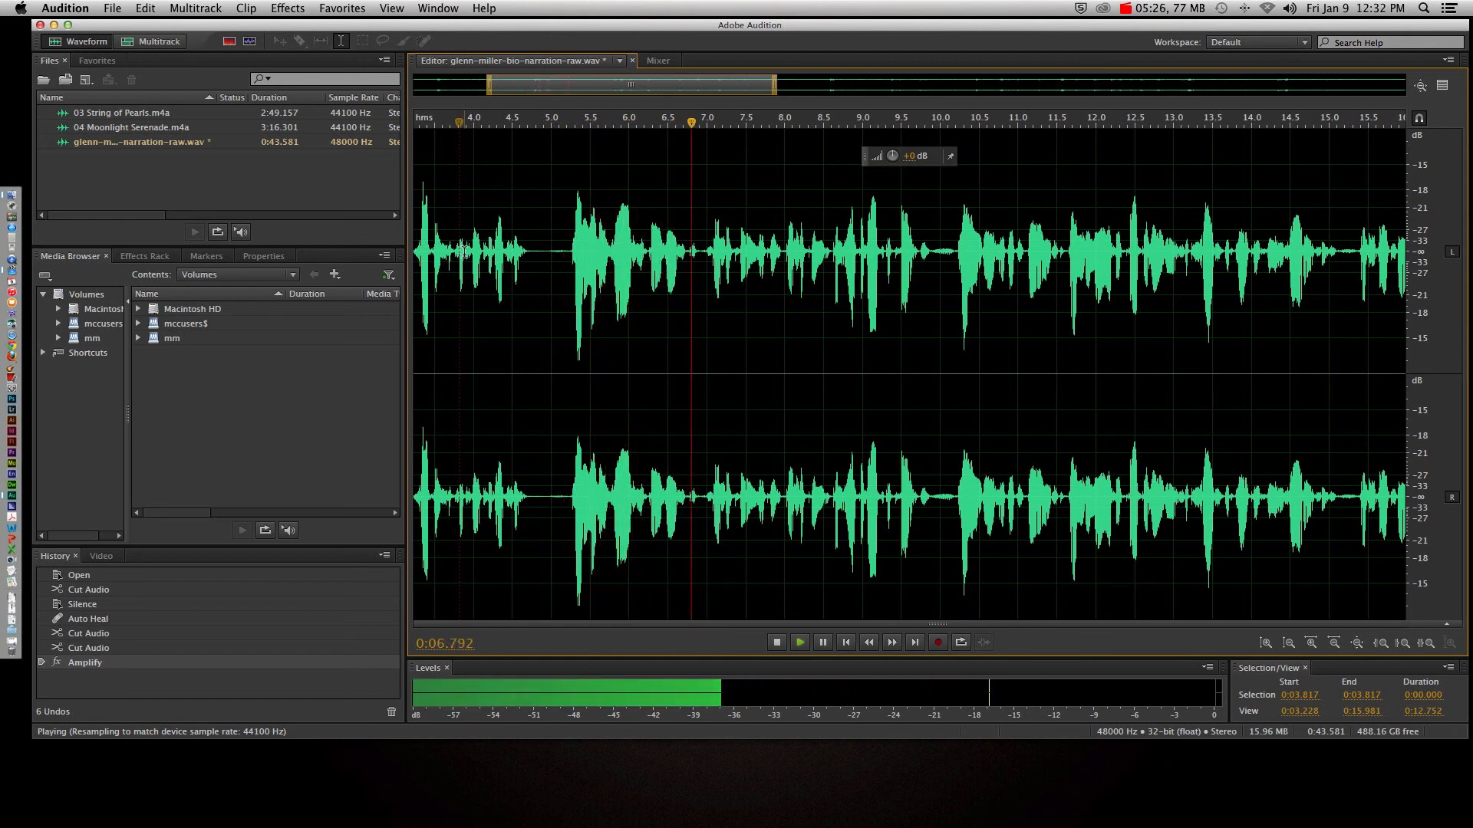
pyautogui.press('space')
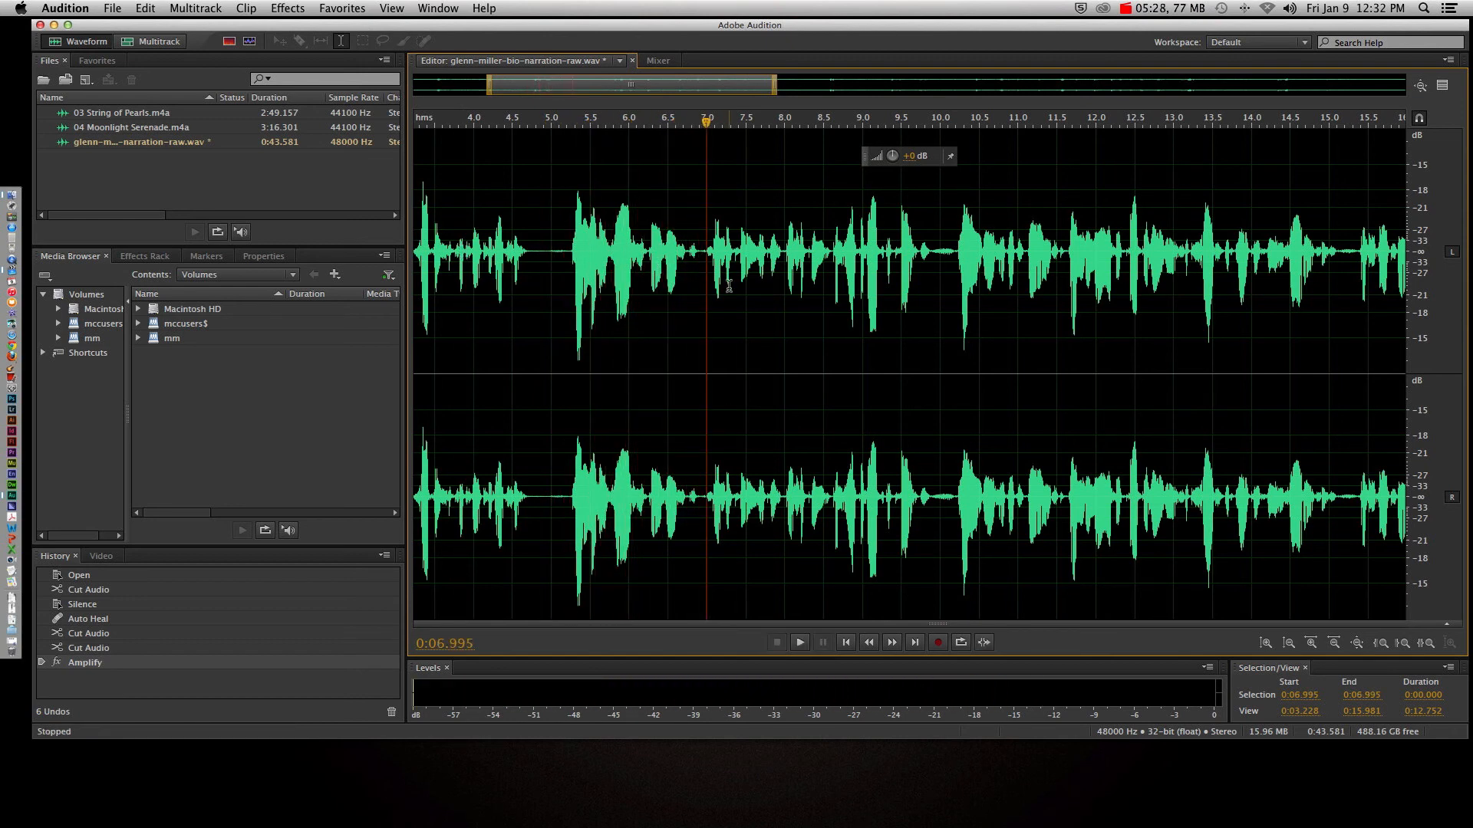
# - Select the pause from about 4.74 to 5.19 seconds and review its editing options, including Auto Heal Selection
pyautogui.scroll(-3, 729, 286)
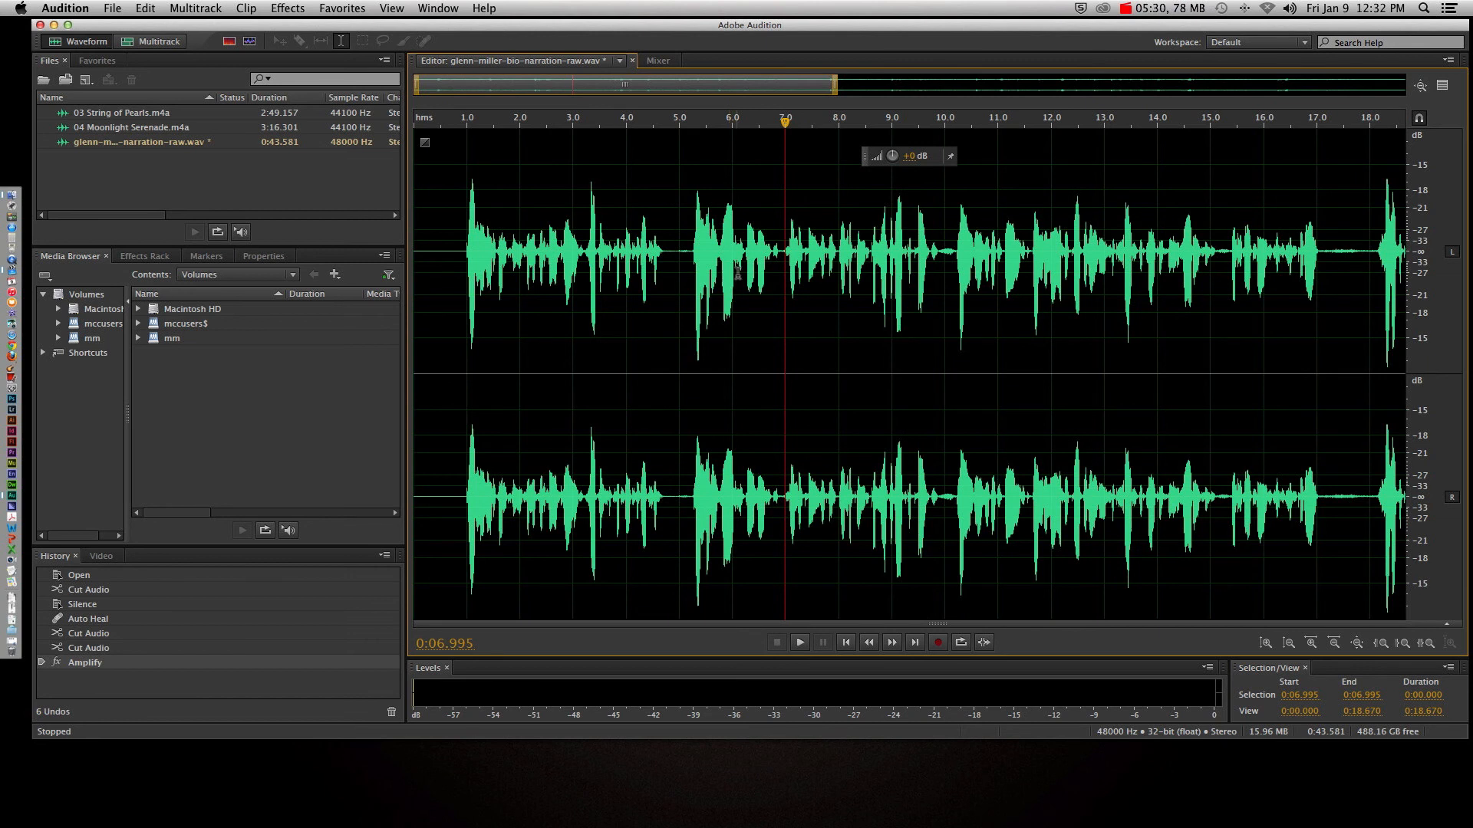
pyautogui.moveTo(784, 282); pyautogui.dragTo(679, 288)
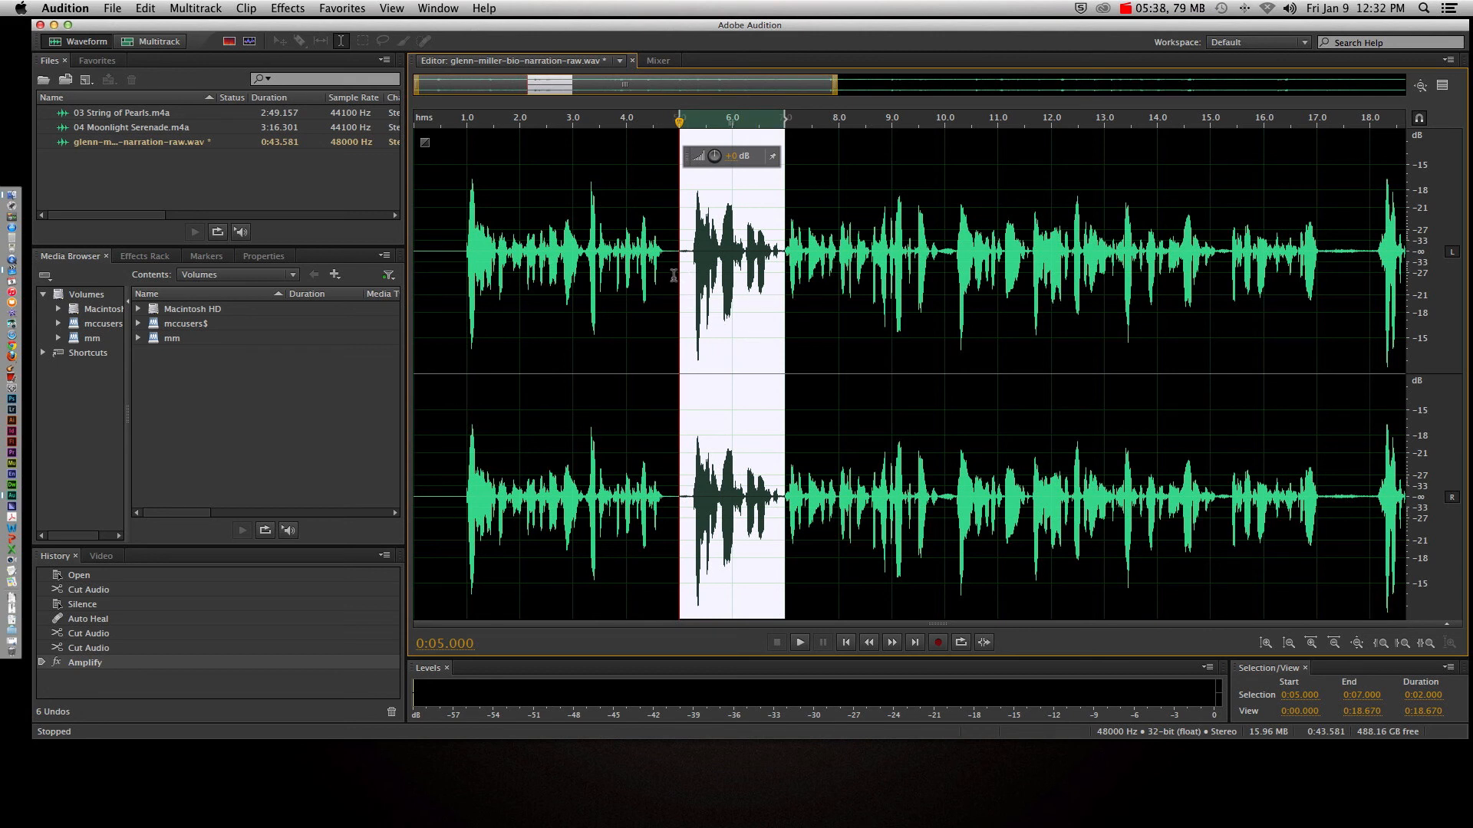
pyautogui.moveTo(666, 283); pyautogui.dragTo(690, 284)
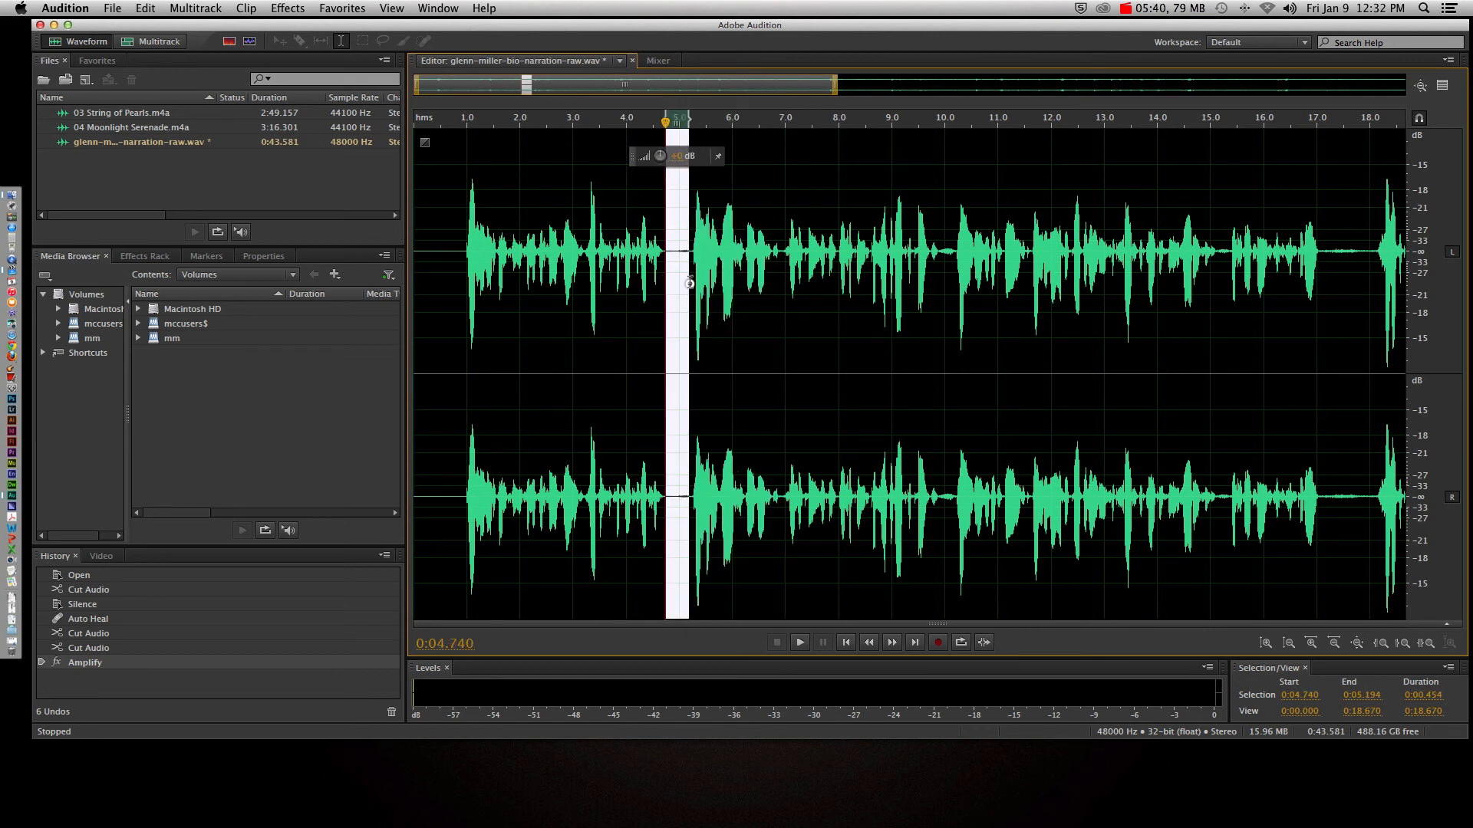
pyautogui.rightClick(689, 284)
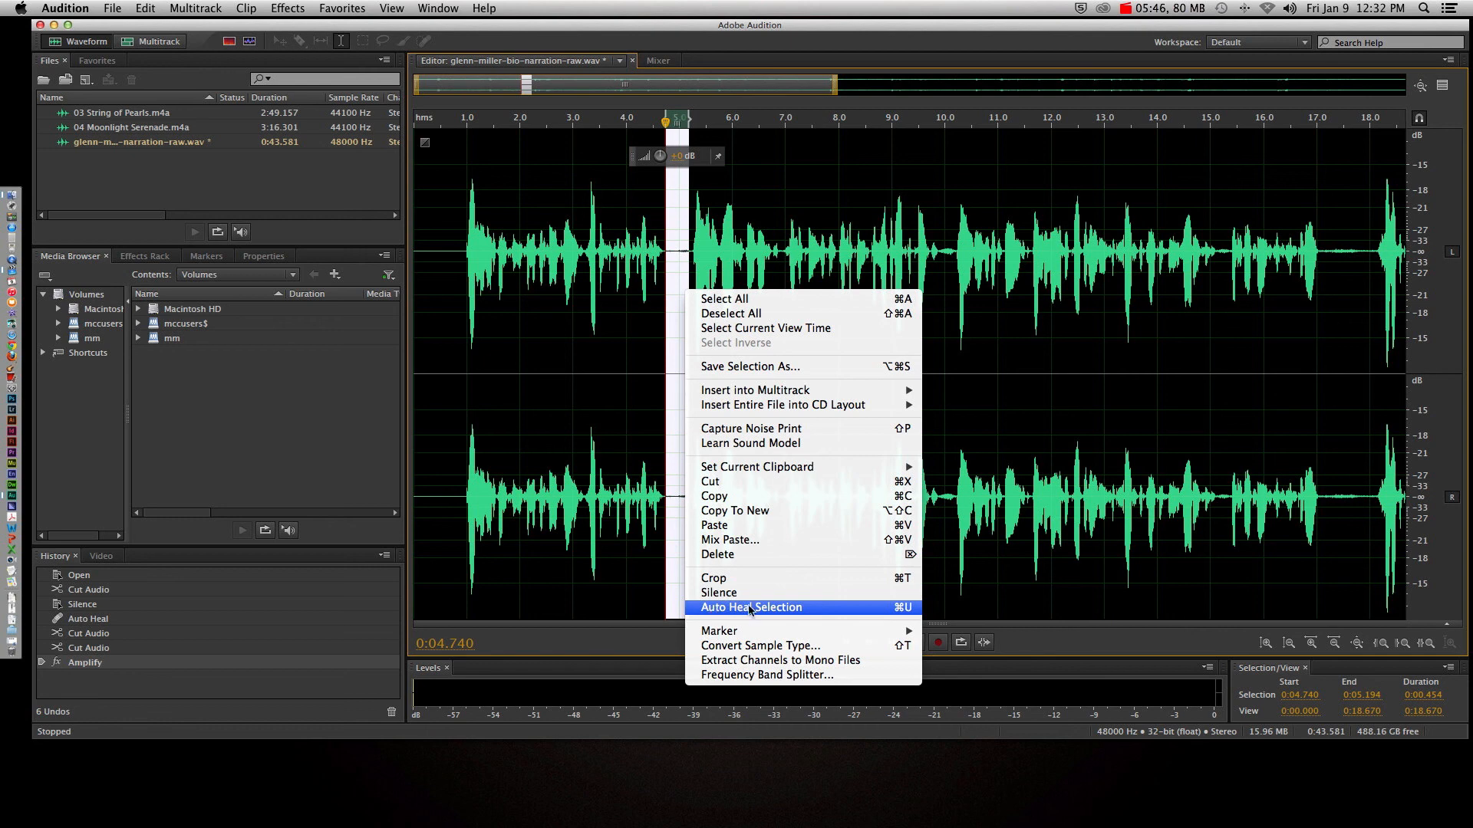
pyautogui.click(727, 607)
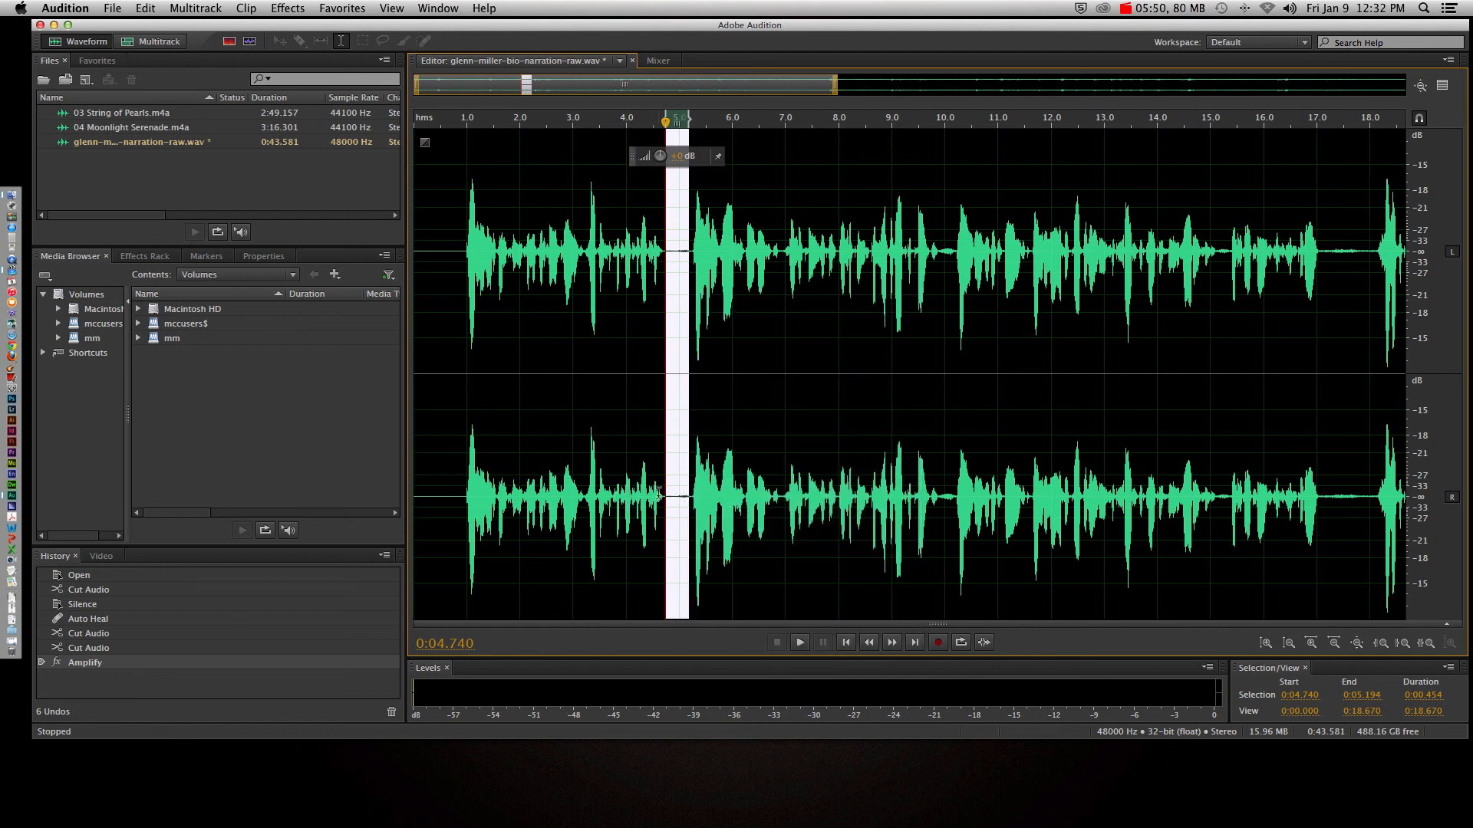
# - Open the Save As settings for the edited narration file
pyautogui.hscroll(10, 778, 487)
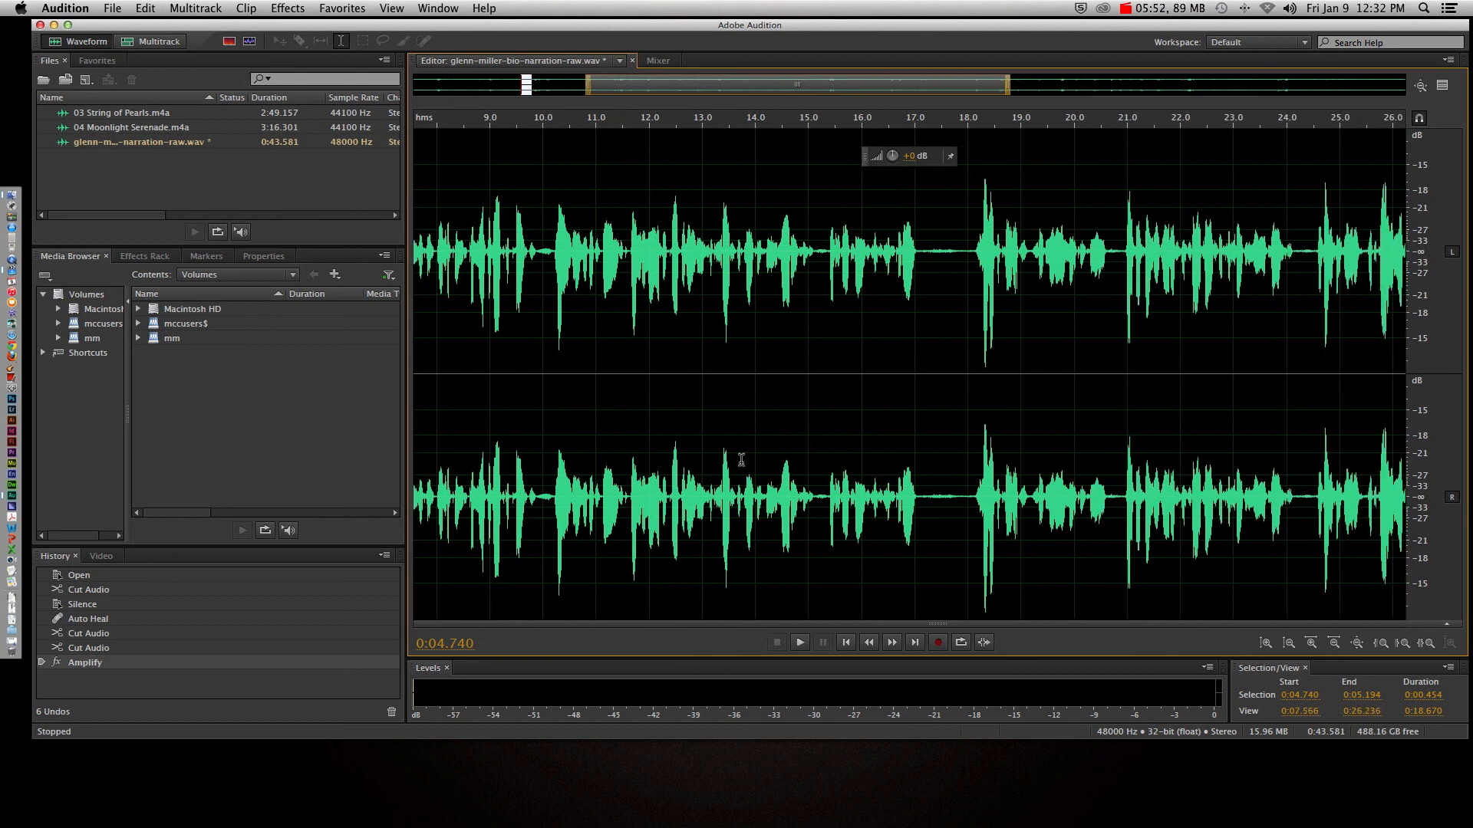
pyautogui.hscroll(15, 647, 296)
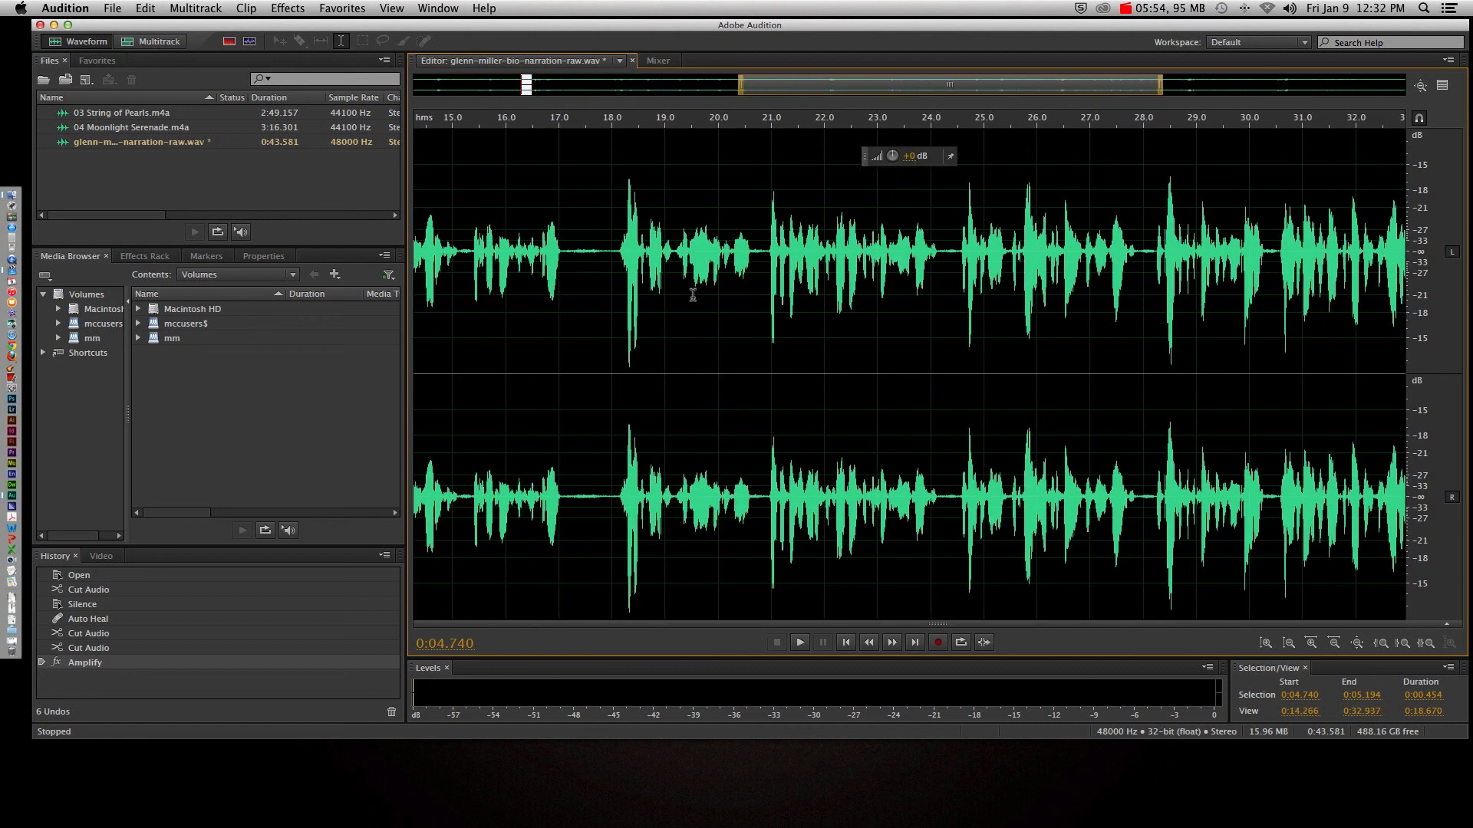
pyautogui.hscroll(2, 705, 296)
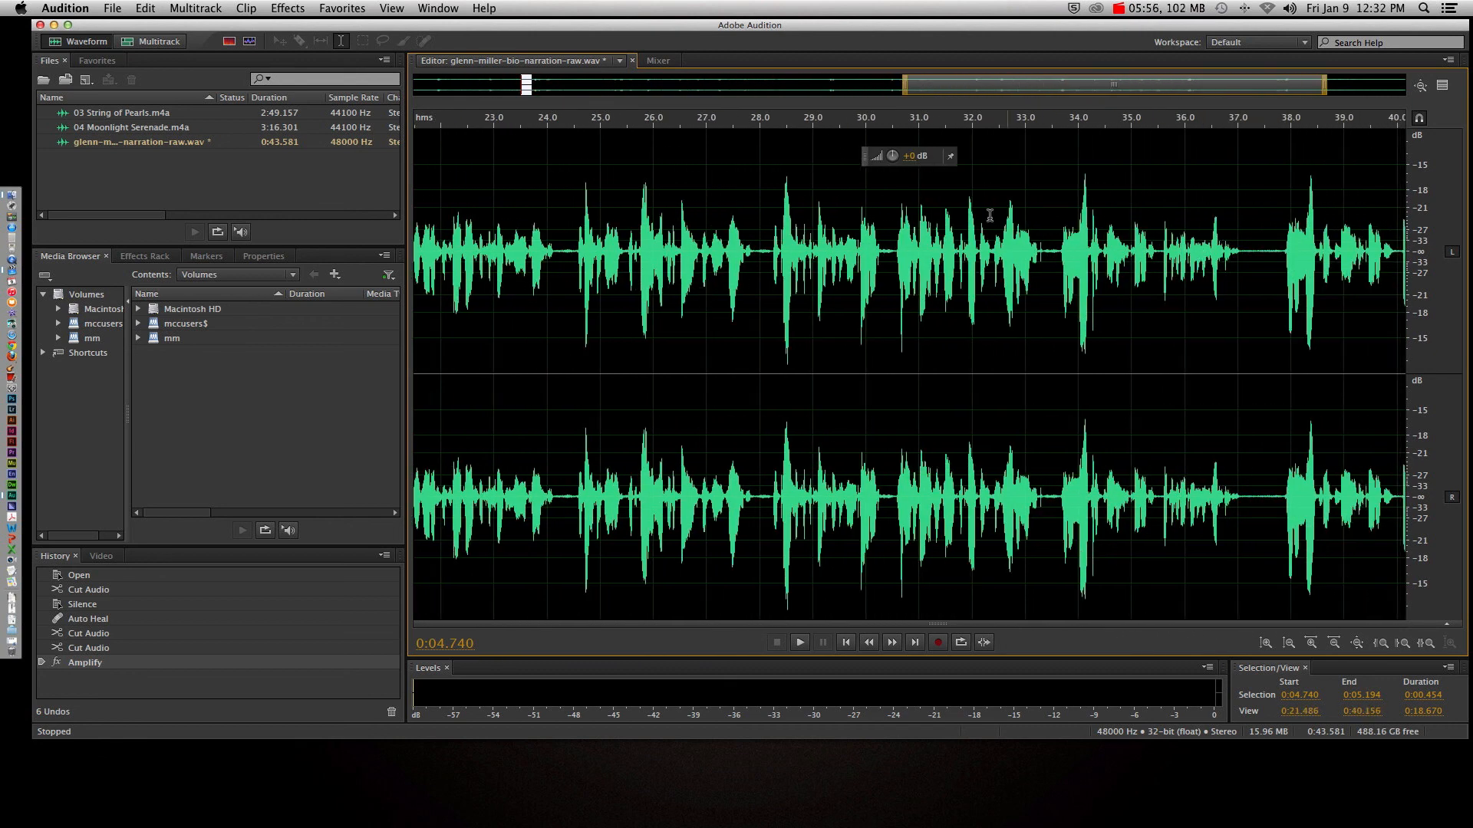
pyautogui.click(112, 8)
pyautogui.click(121, 187)
pyautogui.click(113, 10)
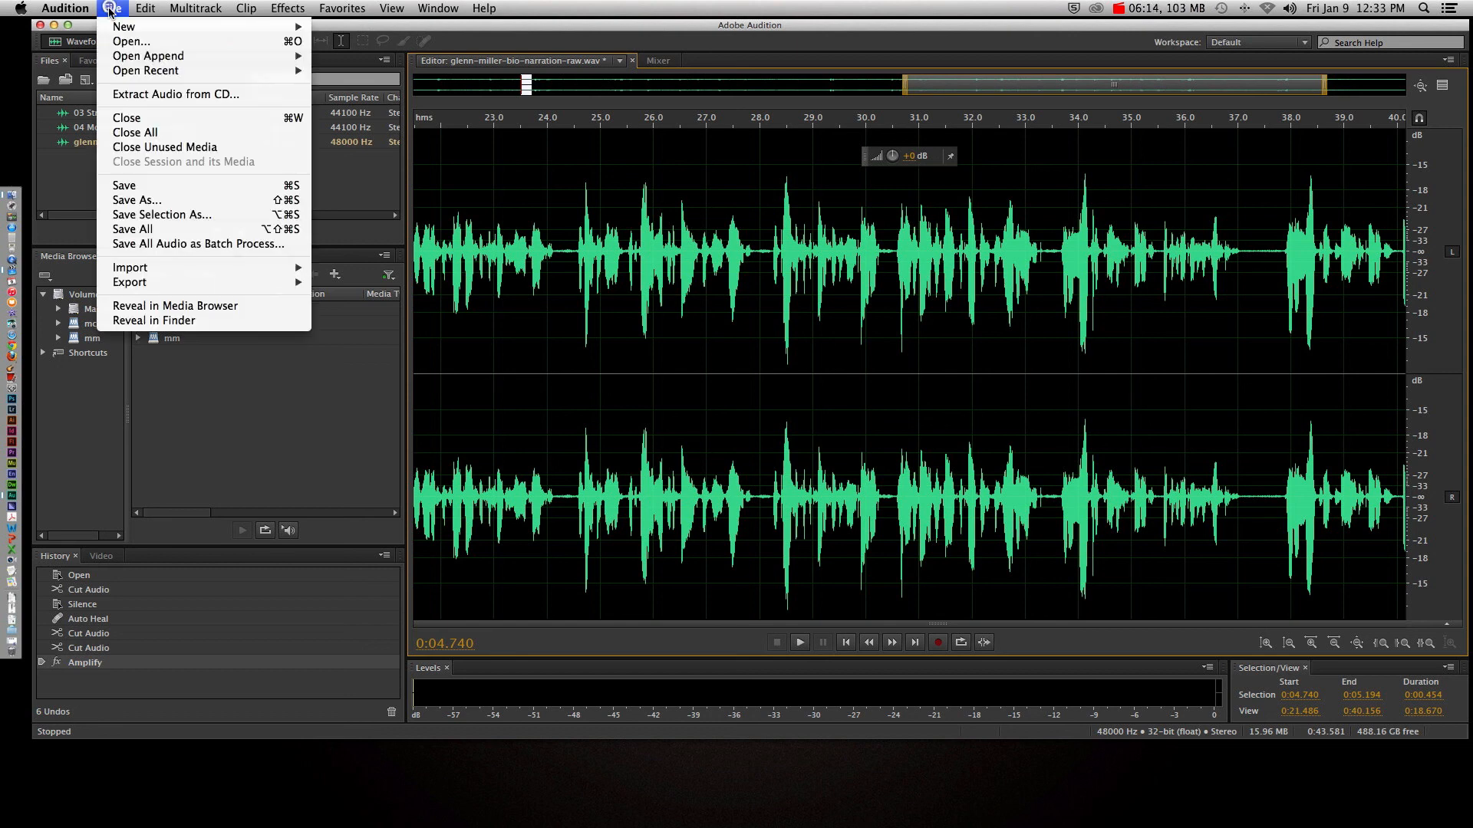
pyautogui.click(163, 202)
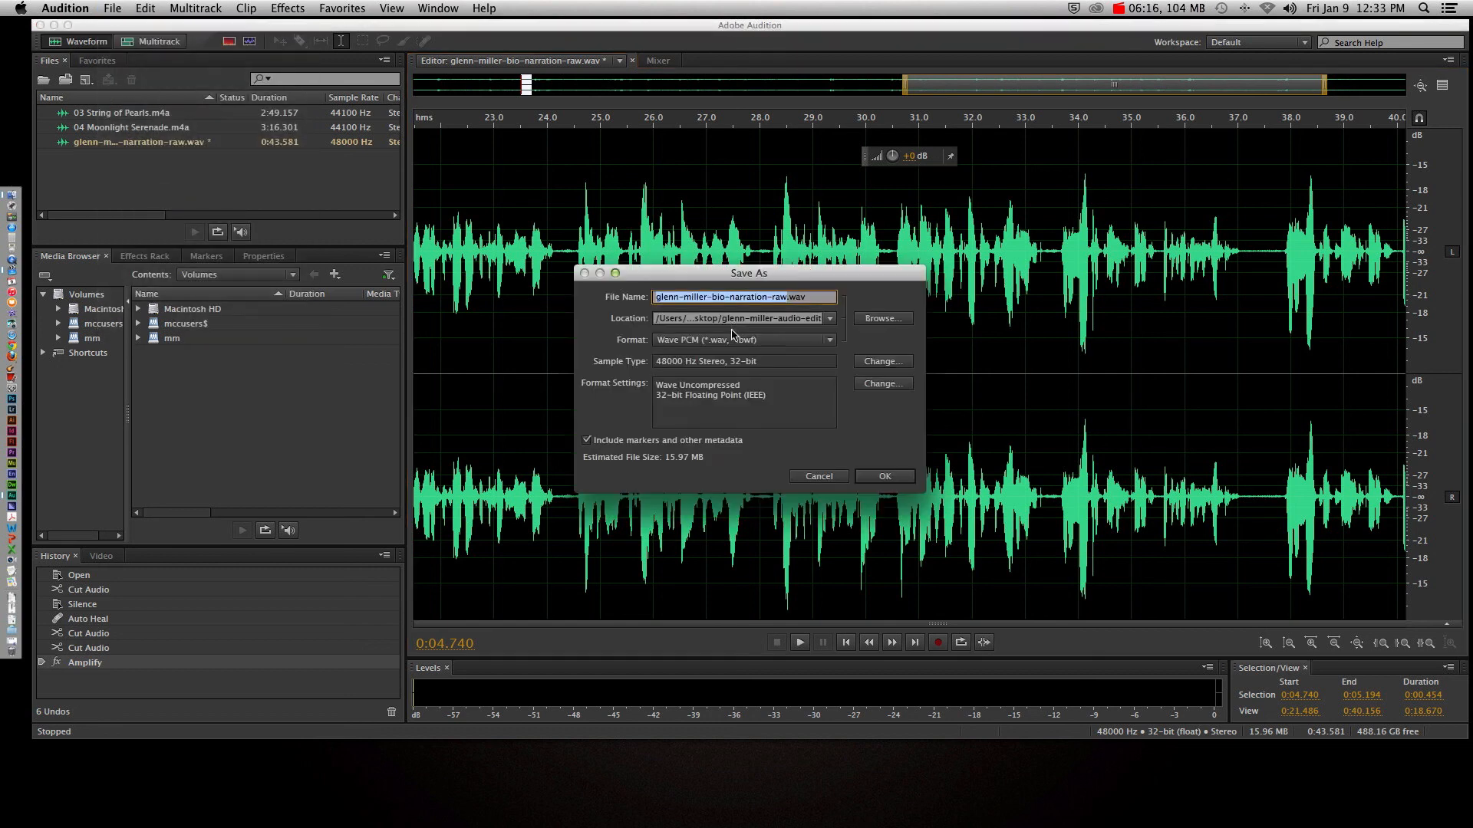